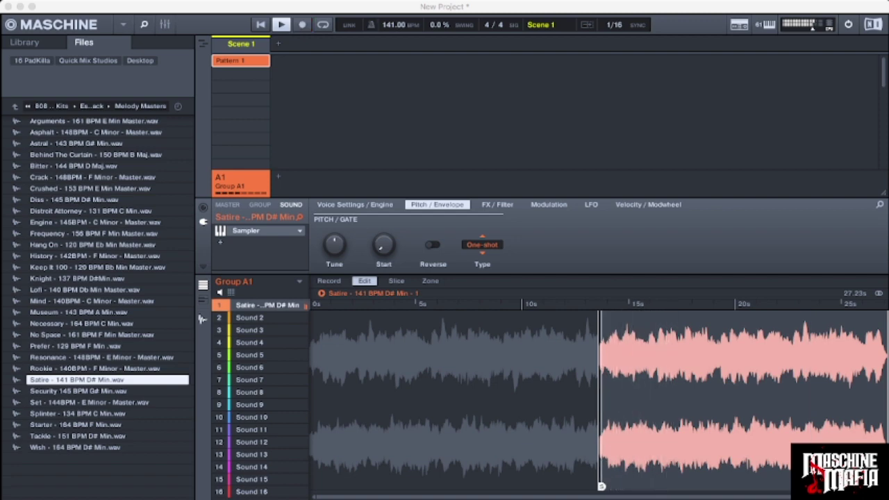
Arrange the Satire sample's notes at the start of bars 1, 3 and 5 in Group A1's pattern
{"action": "key", "text": "F9"}
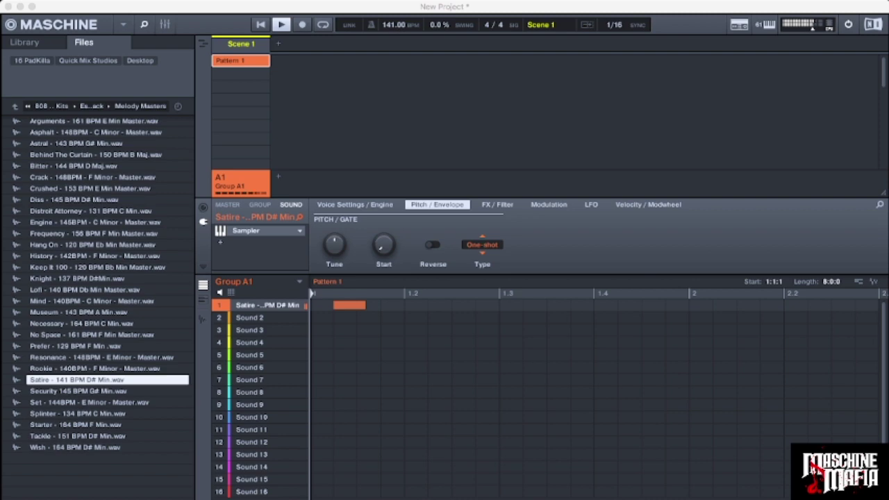
{"action": "left_click", "coordinate": [349, 305]}
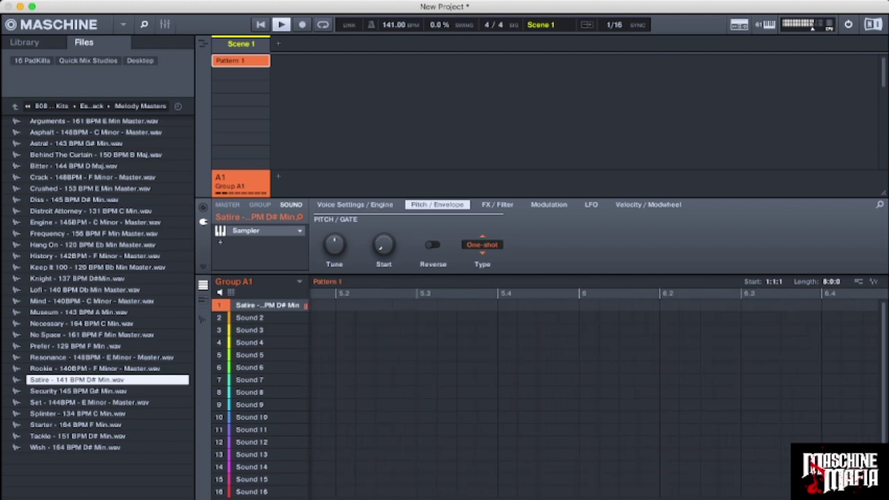
{"action": "scroll", "coordinate": [594, 396], "scroll_direction": "left", "scroll_amount": 3}
{"action": "double_click", "coordinate": [394, 306]}
{"action": "scroll", "coordinate": [394, 305], "scroll_direction": "down", "scroll_amount": 8}
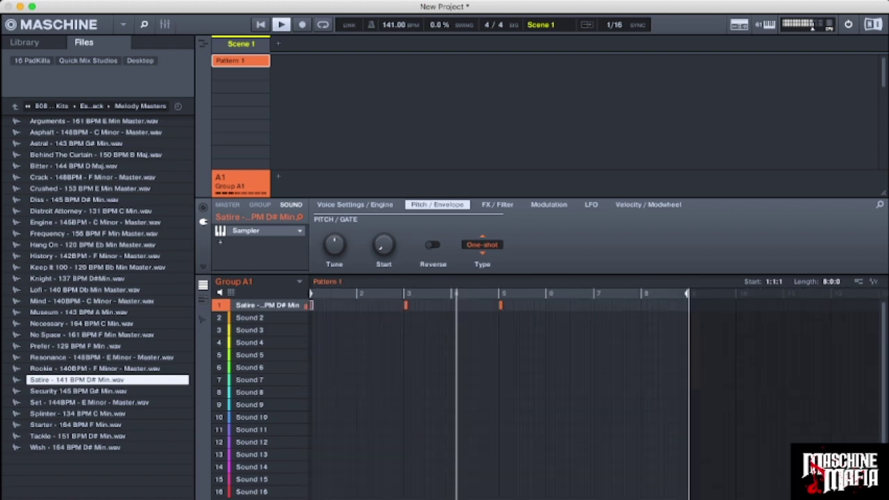
Add a second group and open the TRRAPPIINN OUT T.. BARNN DRUM KIT folder inside the DRUMS folder of Drums & Sound Kits
{"action": "left_click", "coordinate": [279, 177]}
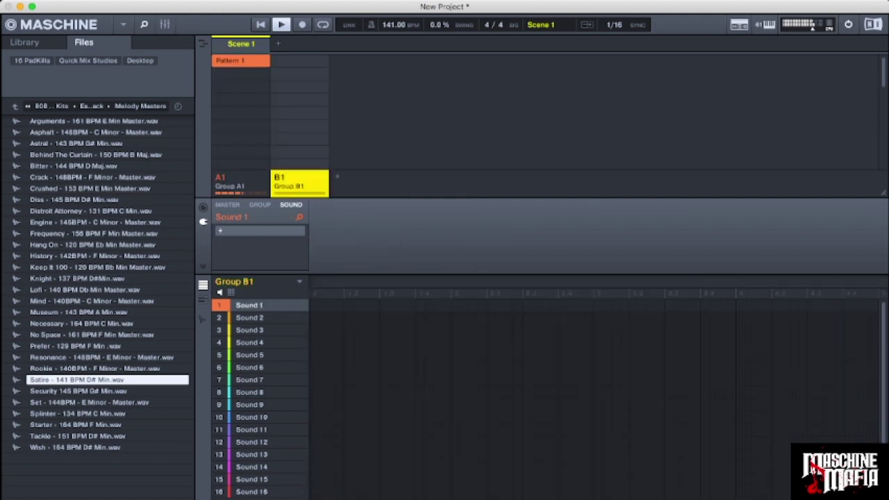
{"action": "left_click", "coordinate": [14, 106]}
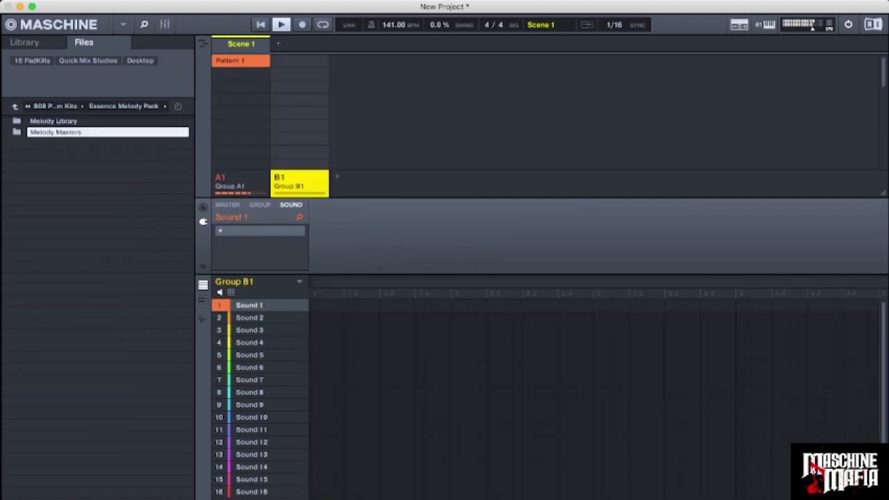
{"action": "left_click", "coordinate": [15, 106]}
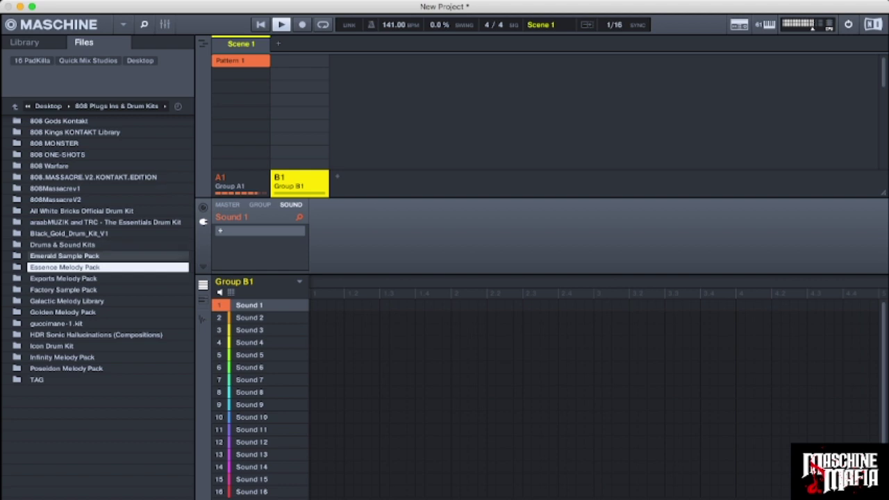
{"action": "double_click", "coordinate": [63, 244]}
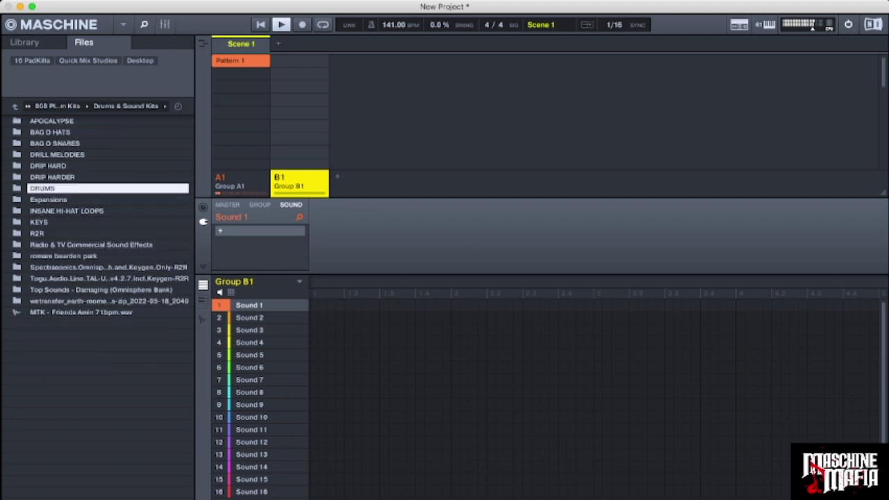
{"action": "double_click", "coordinate": [43, 188]}
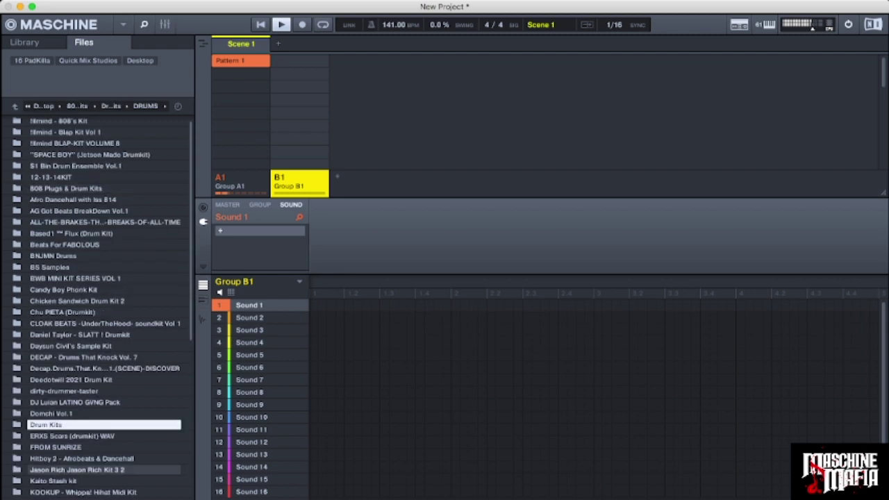
{"action": "scroll", "coordinate": [104, 480], "scroll_direction": "down", "scroll_amount": 1}
{"action": "scroll", "coordinate": [104, 306], "scroll_direction": "down", "scroll_amount": 10}
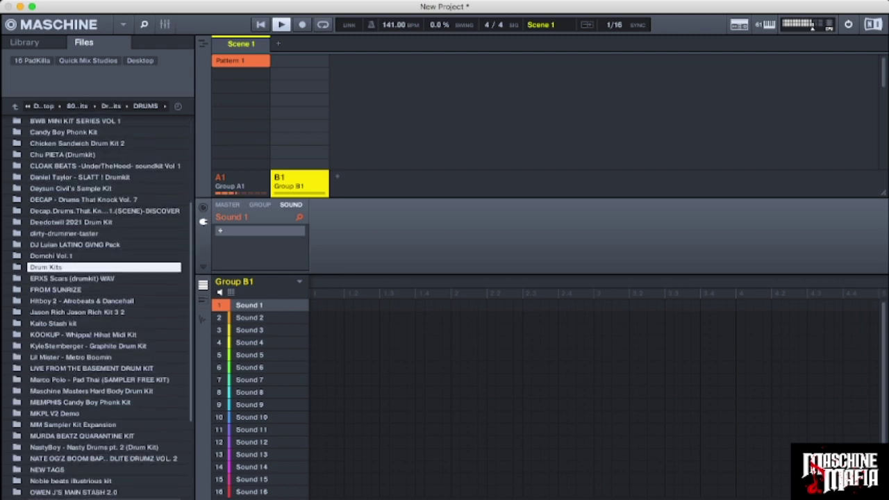
{"action": "scroll", "coordinate": [105, 305], "scroll_direction": "down", "scroll_amount": 6}
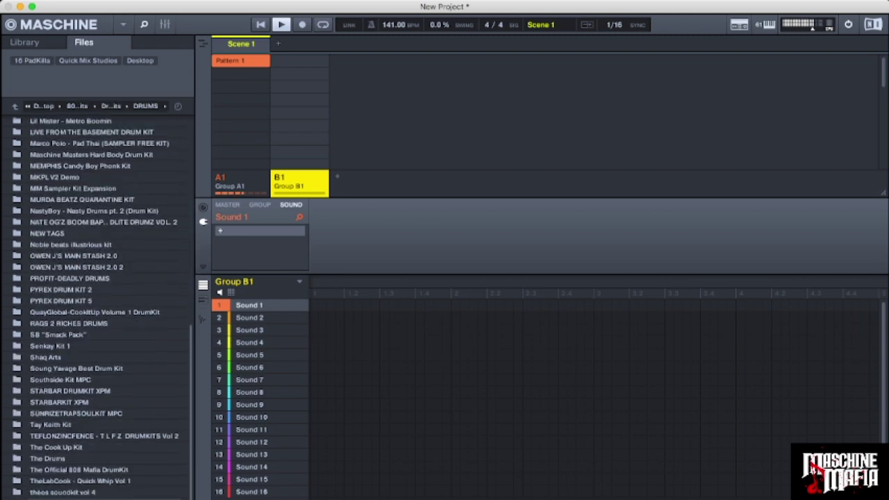
{"action": "double_click", "coordinate": [83, 498]}
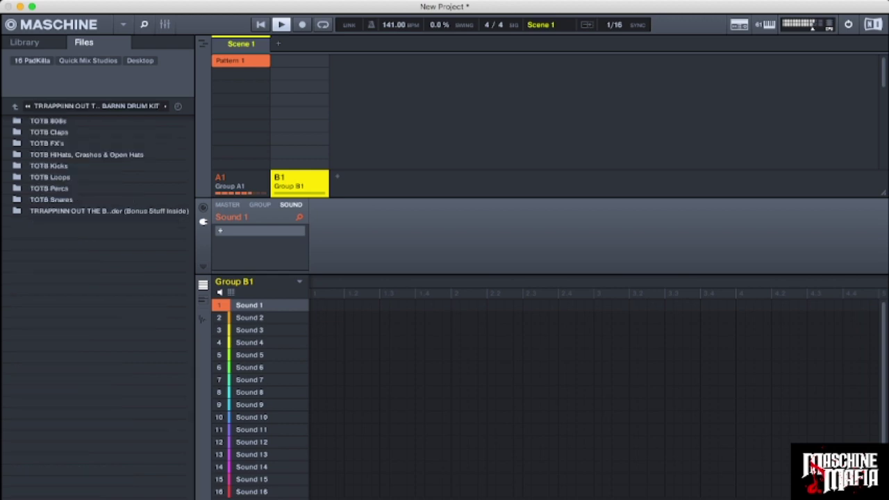
Audition the samples in the TOTB Claps folder and load TOTB Clap (9).wav into Sound 1 of Group B1
{"action": "double_click", "coordinate": [77, 132]}
{"action": "left_click", "coordinate": [76, 132]}
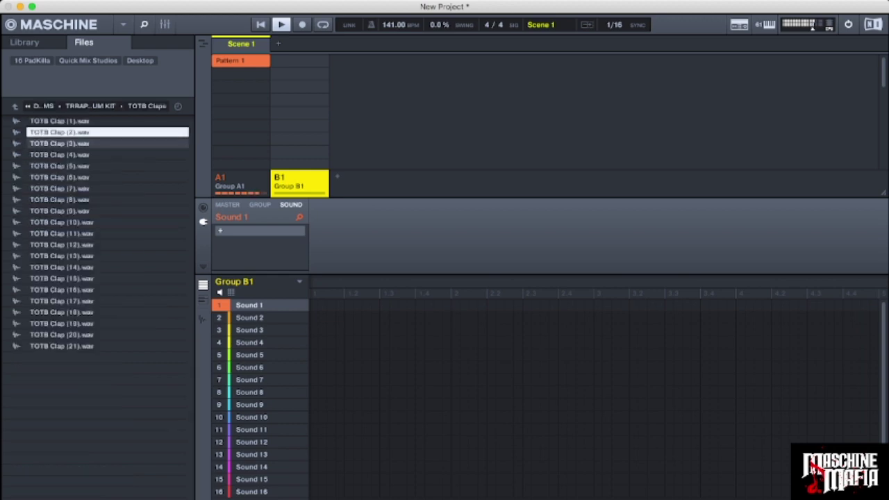
{"action": "key", "text": "Down"}
{"action": "key", "text": "Up"}
{"action": "key", "text": "Up"}
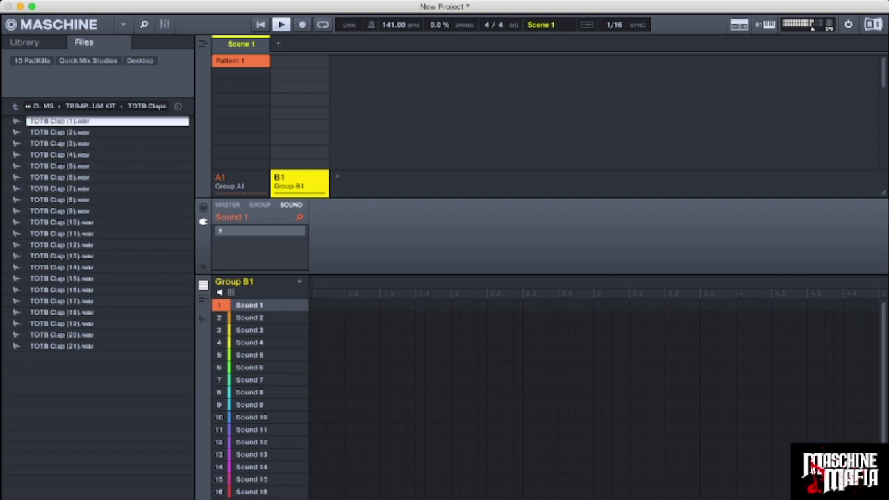
{"action": "key", "text": "Down"}
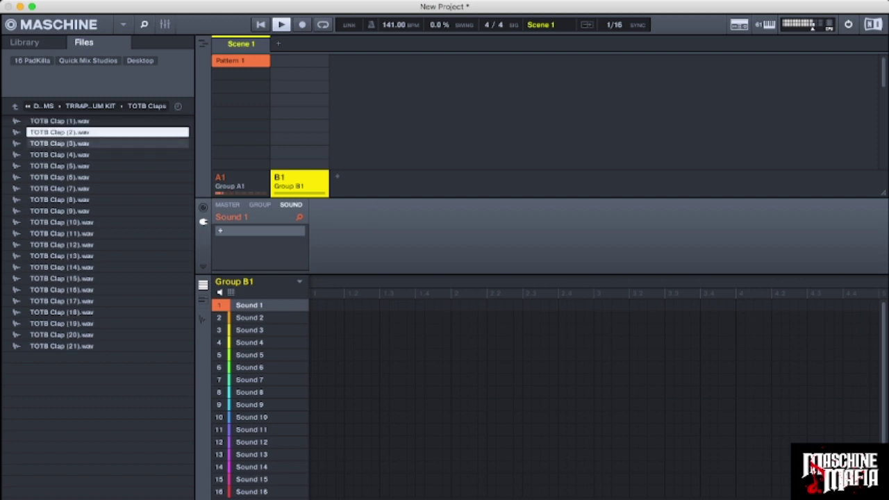
{"action": "key", "text": "Down"}
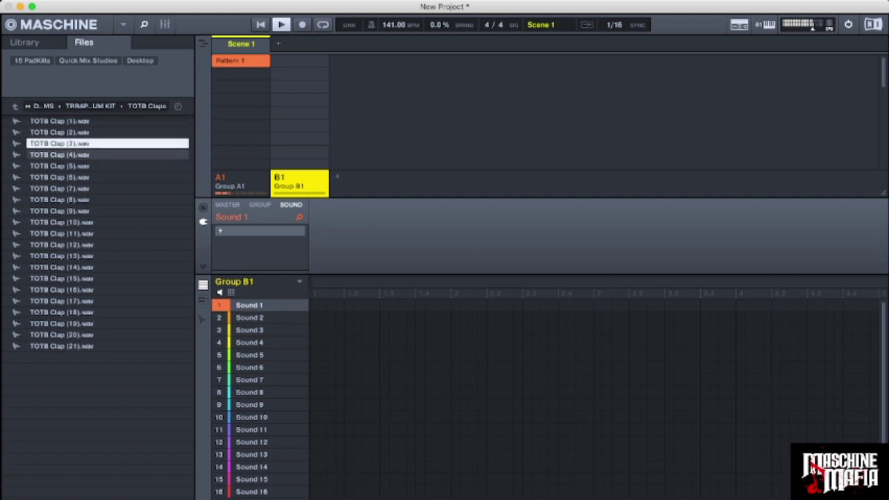
{"action": "key", "text": "Down"}
{"action": "key", "text": "Down"}
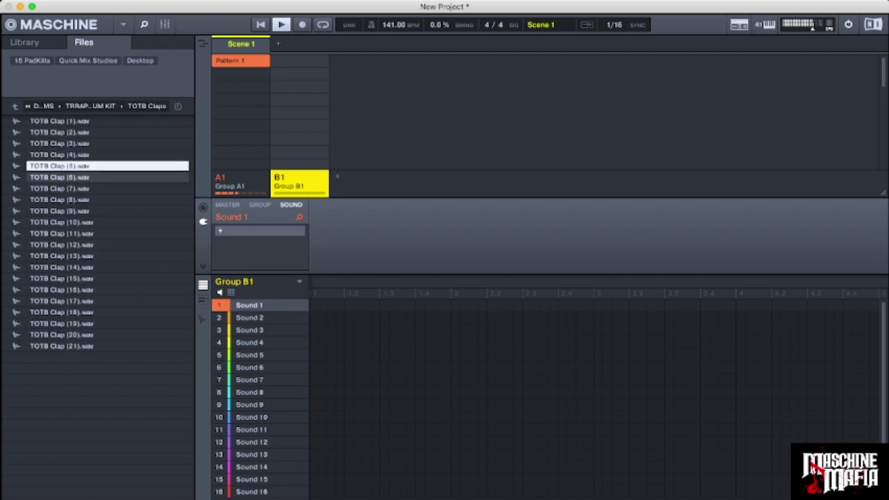
{"action": "key", "text": "Down"}
{"action": "key", "text": "Down"}
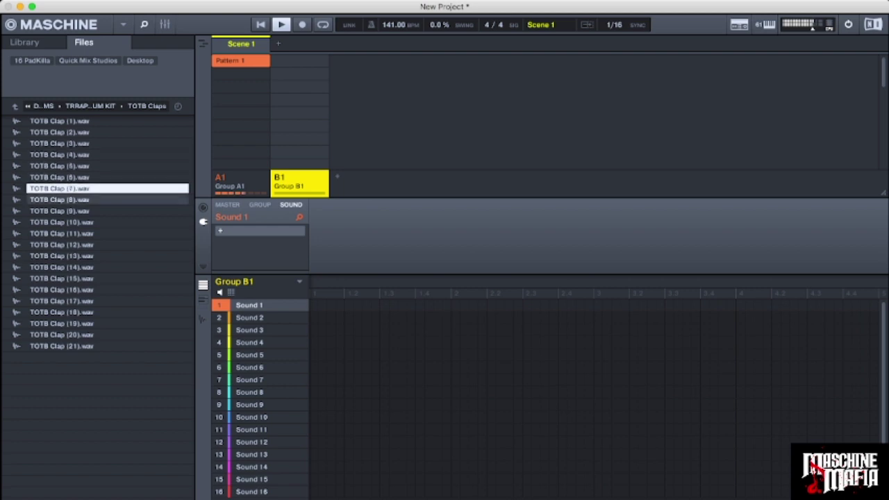
{"action": "key", "text": "Down"}
{"action": "key", "text": "Down"}
{"action": "key", "text": "Down"}
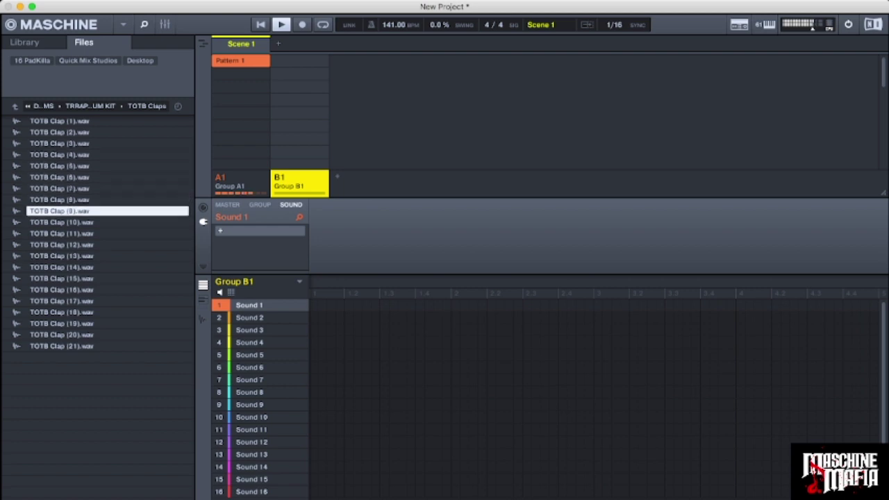
{"action": "key", "text": "Up"}
{"action": "key", "text": "Down"}
{"action": "key", "text": "Up"}
{"action": "key", "text": "Return"}
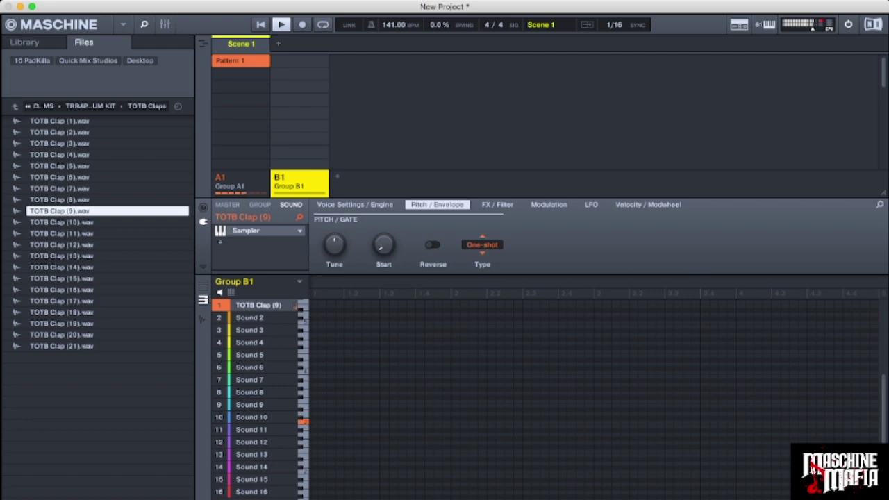
Record clap hits on beat 3 of bars 1 and 3, aligning the second to the grid, in an 8-bar pattern
{"action": "key", "text": "r"}
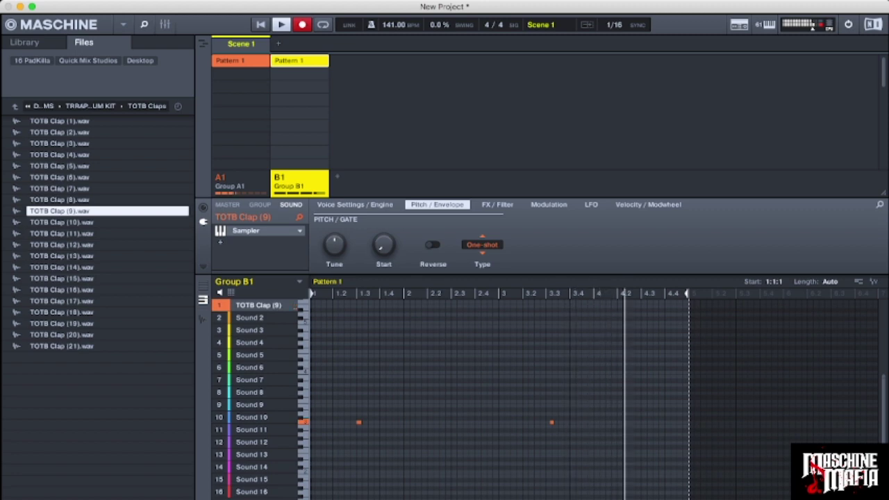
{"action": "key", "text": "r"}
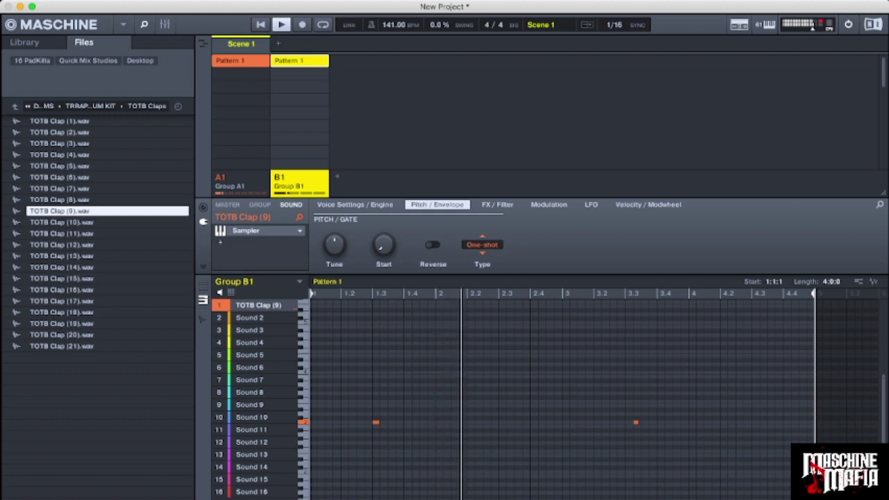
{"action": "key", "text": "Left"}
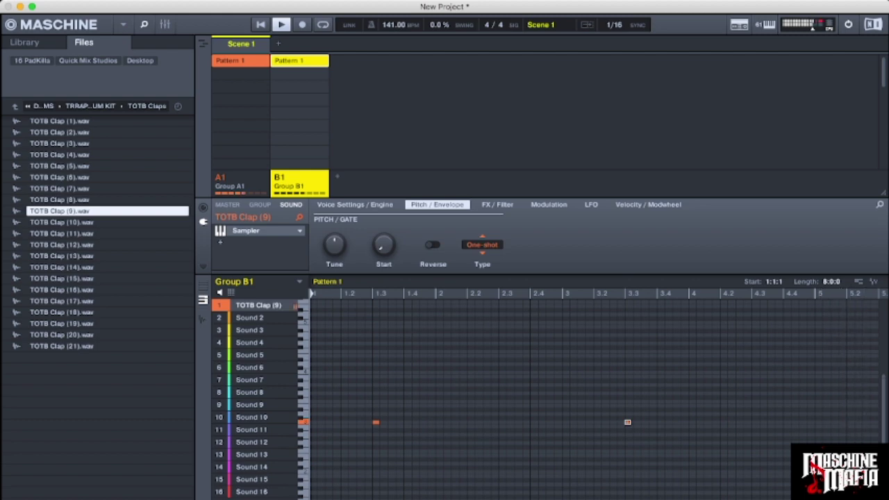
Audition samples in the TOTB Snares folder and load TOTB Snare (9).wav into Sound 2
{"action": "left_click", "coordinate": [250, 318]}
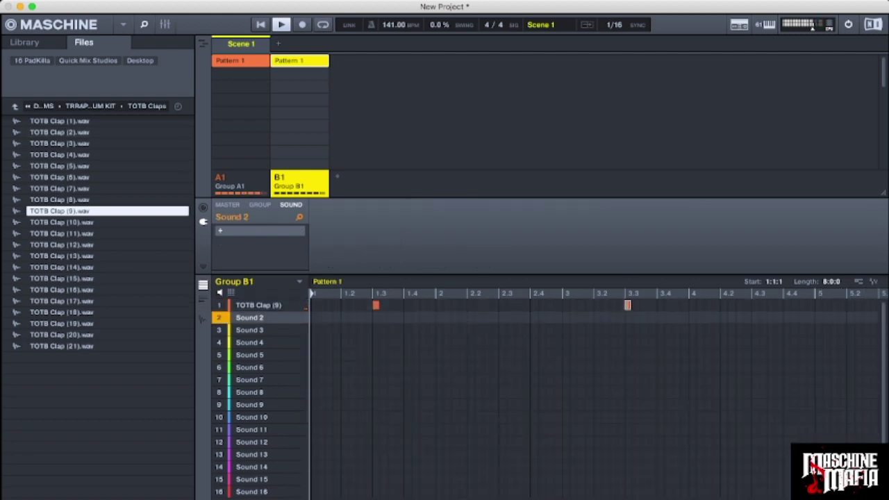
{"action": "left_click", "coordinate": [14, 106]}
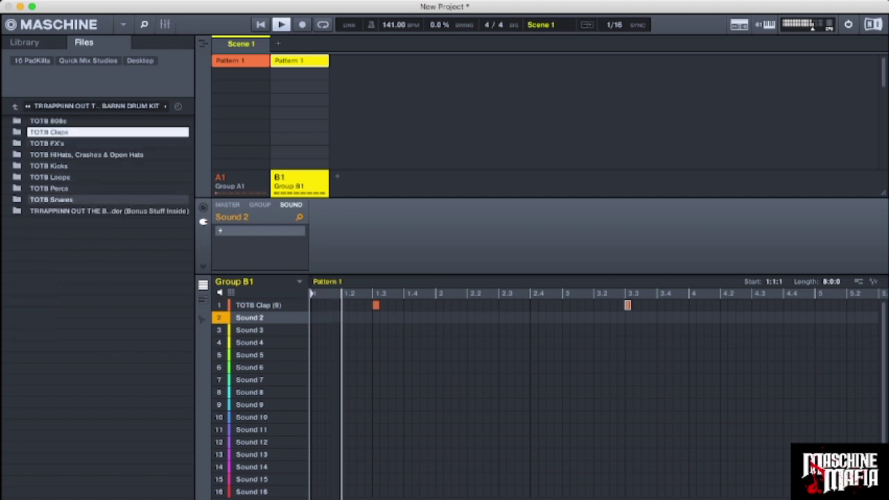
{"action": "double_click", "coordinate": [53, 200]}
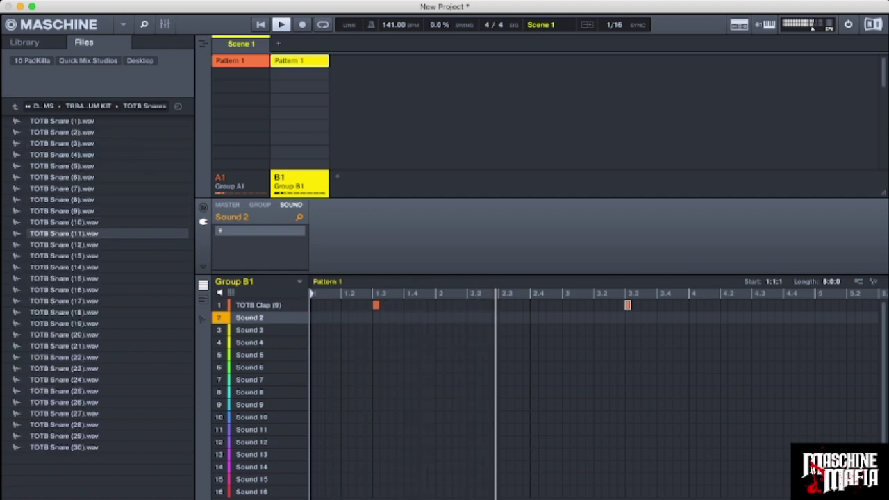
{"action": "left_click", "coordinate": [64, 233]}
{"action": "key", "text": "Up"}
{"action": "key", "text": "Up"}
{"action": "key", "text": "Up"}
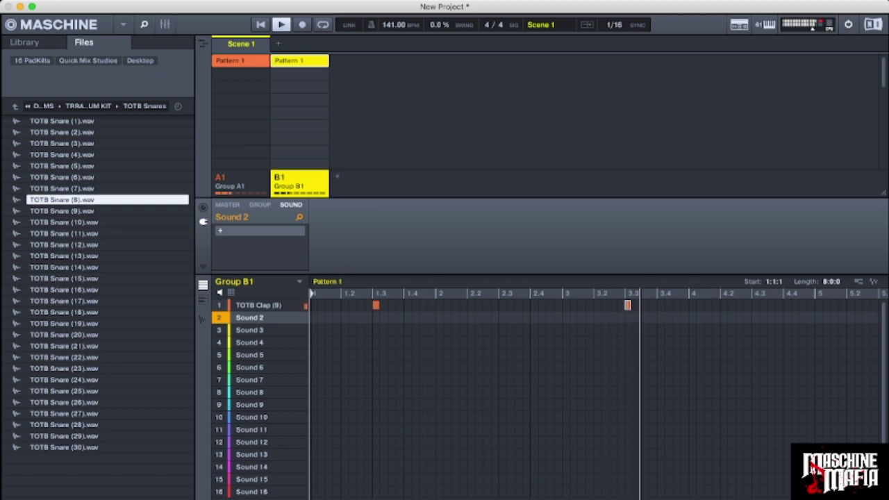
{"action": "key", "text": "Down"}
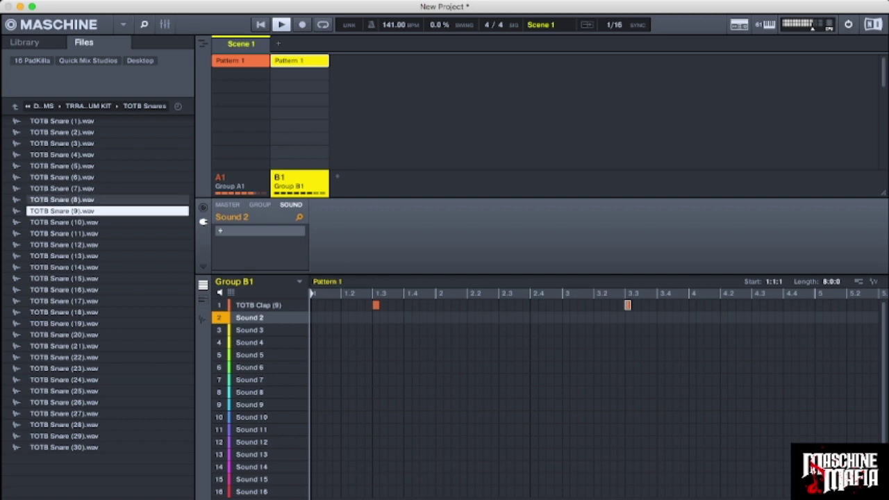
{"action": "key", "text": "Down"}
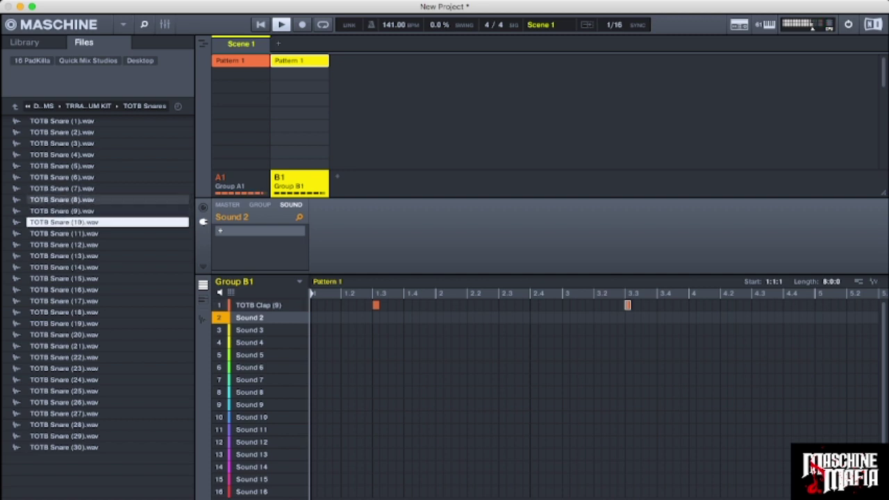
{"action": "key", "text": "Up"}
{"action": "key", "text": "Return"}
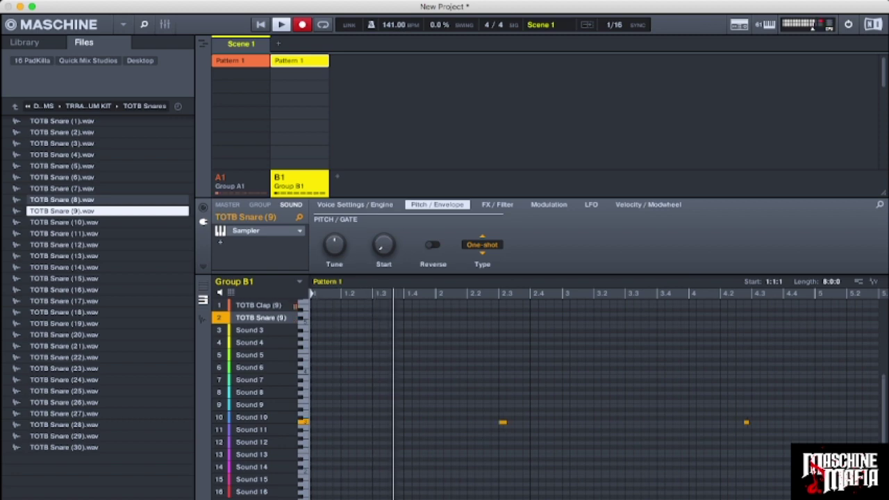
Record snare hits around beat 3 of bars 2, 4, 6 and 8 and return to the view of all the group's sounds
{"action": "key", "text": "r"}
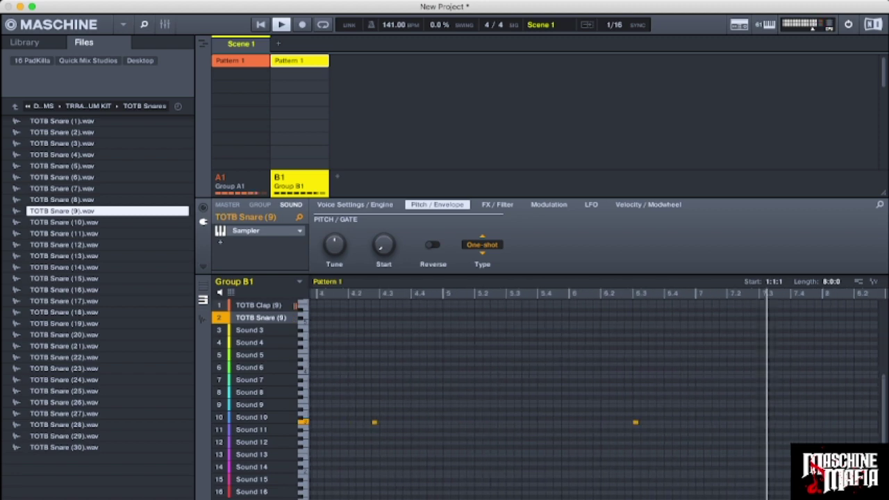
{"action": "scroll", "coordinate": [597, 396], "scroll_direction": "down", "scroll_amount": 5}
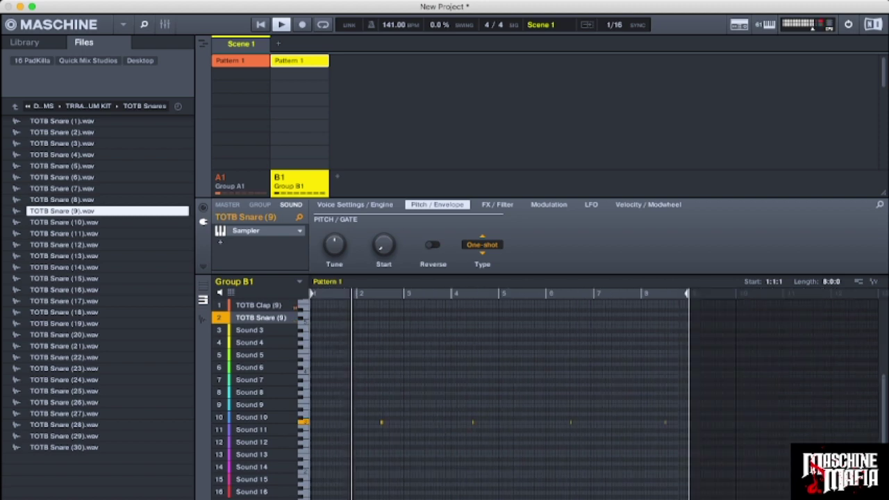
{"action": "left_click", "coordinate": [203, 285]}
Load TOTB HiHat (3).wav from the TOTB HiHats, Crashes & Open Hats folder into Sound 3
{"action": "left_click", "coordinate": [250, 330]}
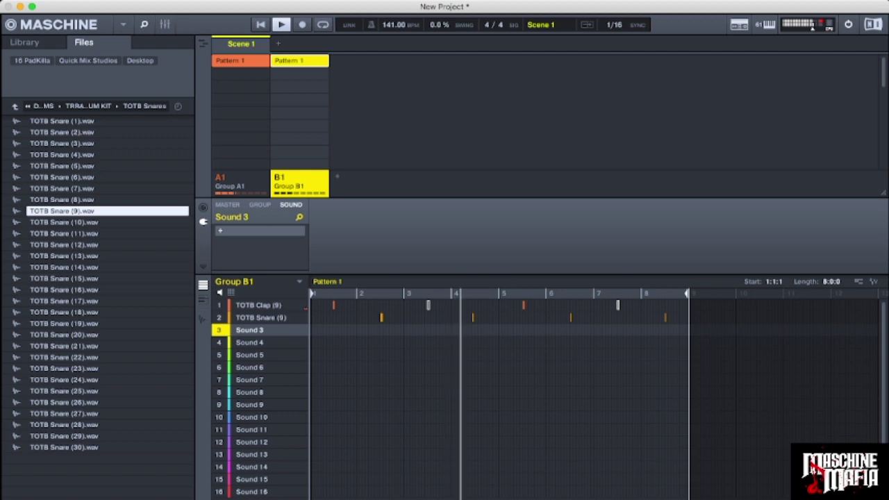
{"action": "left_click", "coordinate": [16, 106]}
{"action": "key", "text": "Up"}
{"action": "key", "text": "Up"}
{"action": "key", "text": "Up"}
{"action": "key", "text": "Up"}
{"action": "key", "text": "Right"}
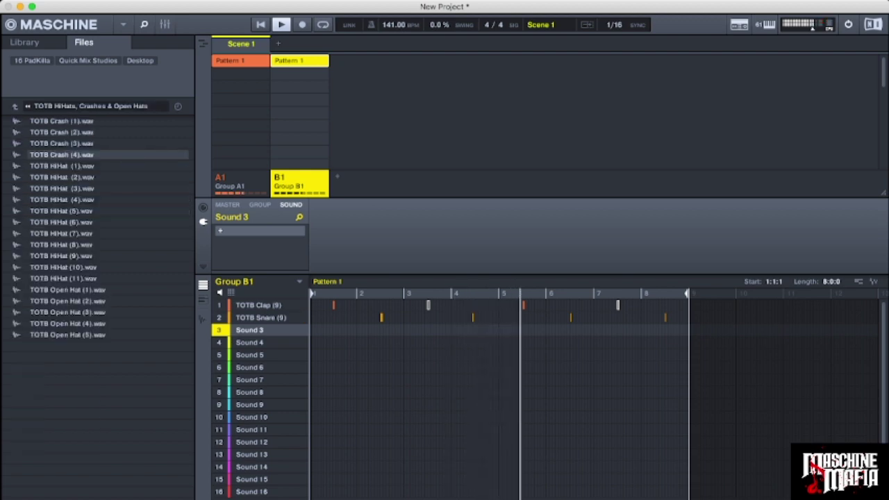
{"action": "key", "text": "Down"}
{"action": "key", "text": "Down"}
{"action": "key", "text": "Down"}
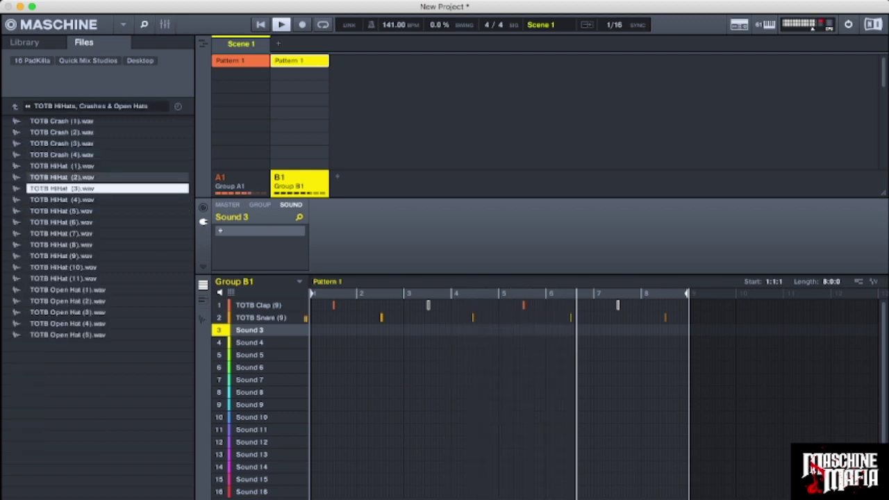
{"action": "key", "text": "Return"}
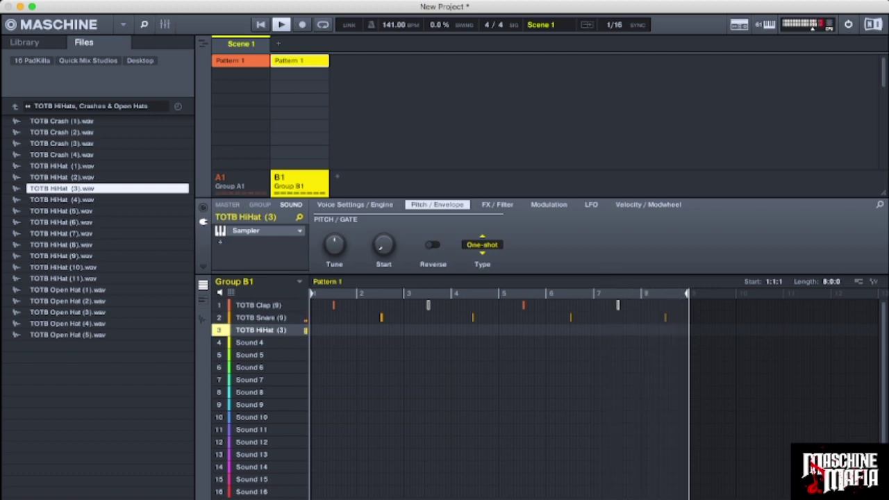
Record a steady eighth-note TOTB HiHat (3) part across all eight bars and clear the note selection
{"action": "key", "text": "r"}
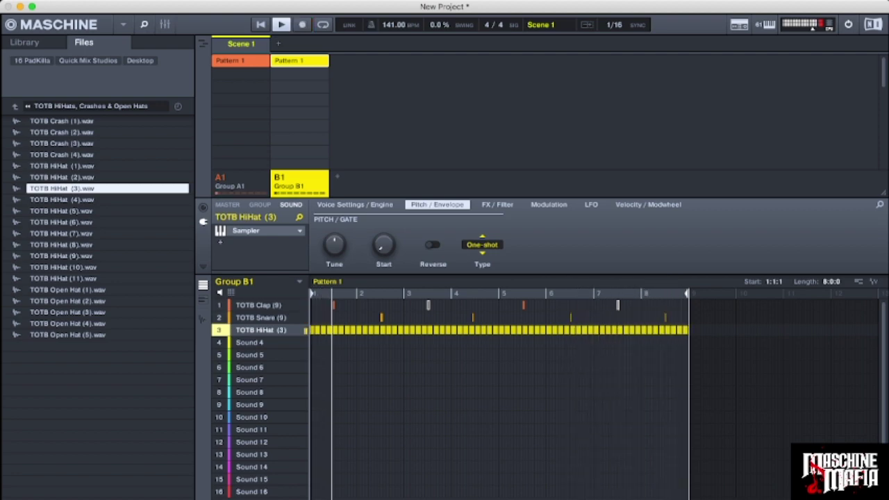
{"action": "key", "text": "r"}
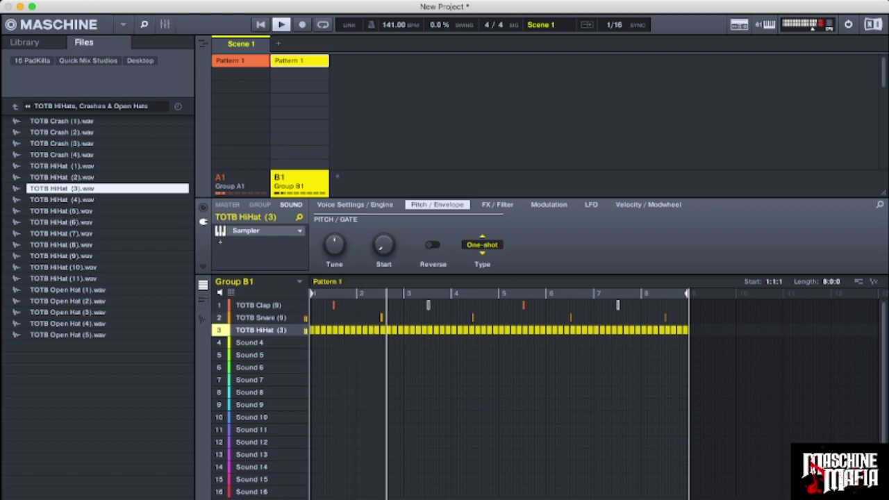
{"action": "left_click", "coordinate": [250, 393]}
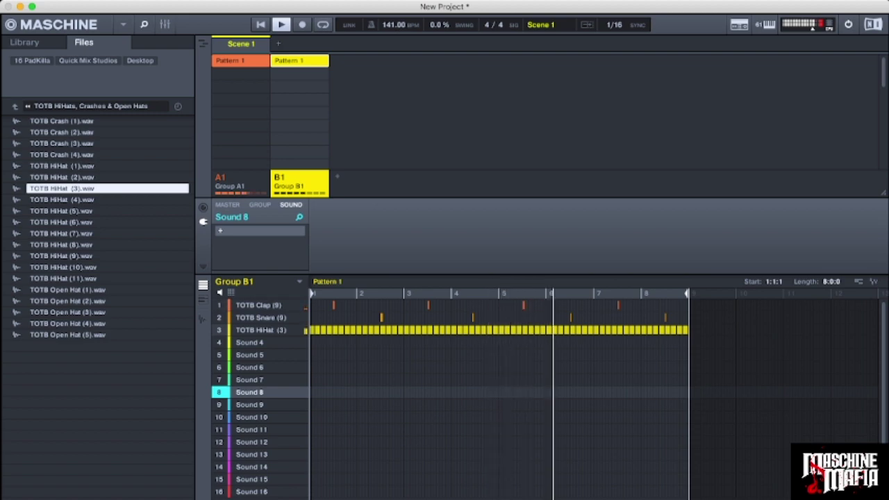
Move the bar 4 hit of TOTB Snare (9) onto beat 3 of the grid
{"action": "scroll", "coordinate": [473, 330], "scroll_direction": "up", "scroll_amount": 10}
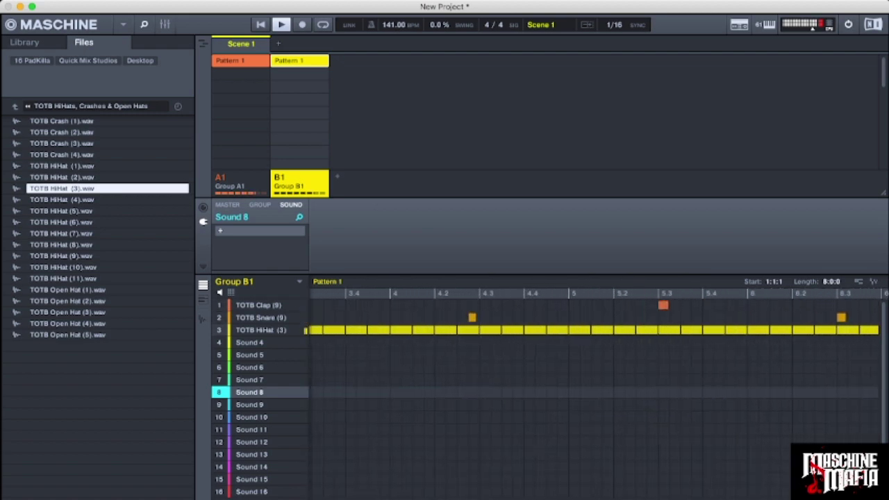
{"action": "scroll", "coordinate": [475, 330], "scroll_direction": "up", "scroll_amount": 3}
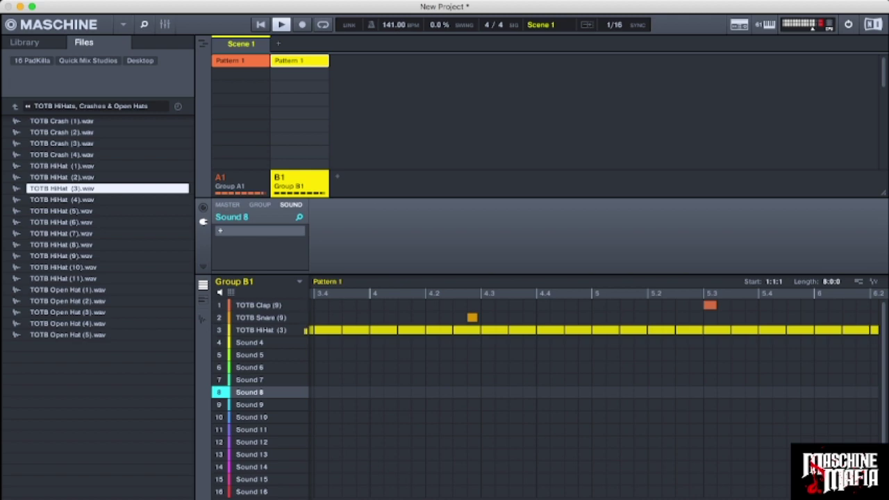
{"action": "left_click_drag", "start_coordinate": [472, 318], "coordinate": [500, 318]}
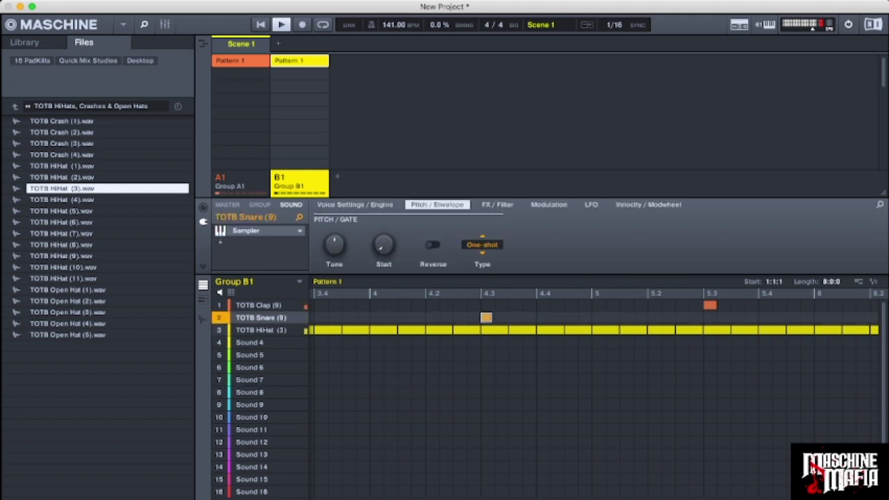
Load TOTB Open Hat (2).wav into Sound 4 and record hits on beat 4 of bars 2, 4, 6, 7 and 8
{"action": "left_click", "coordinate": [250, 342]}
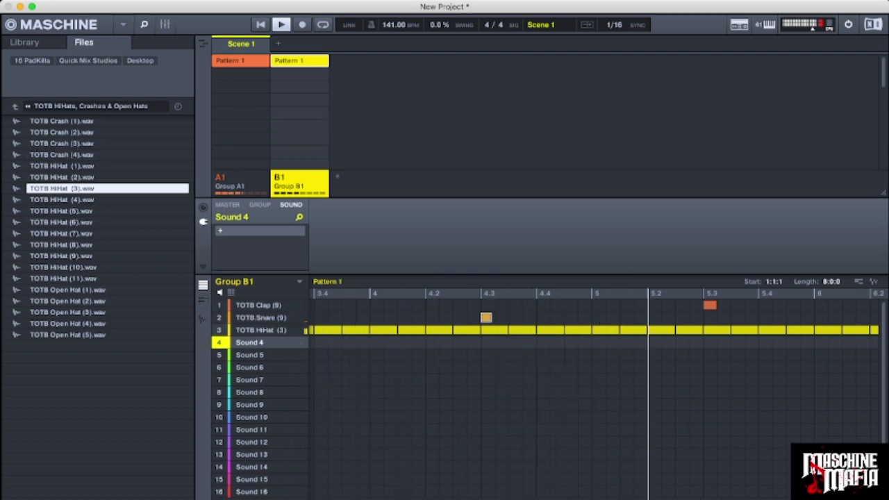
{"action": "left_click", "coordinate": [68, 289]}
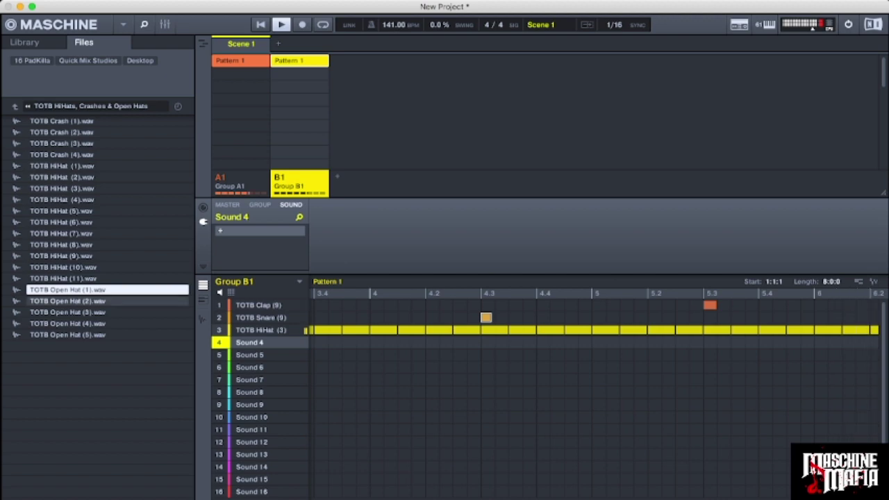
{"action": "left_click", "coordinate": [68, 301]}
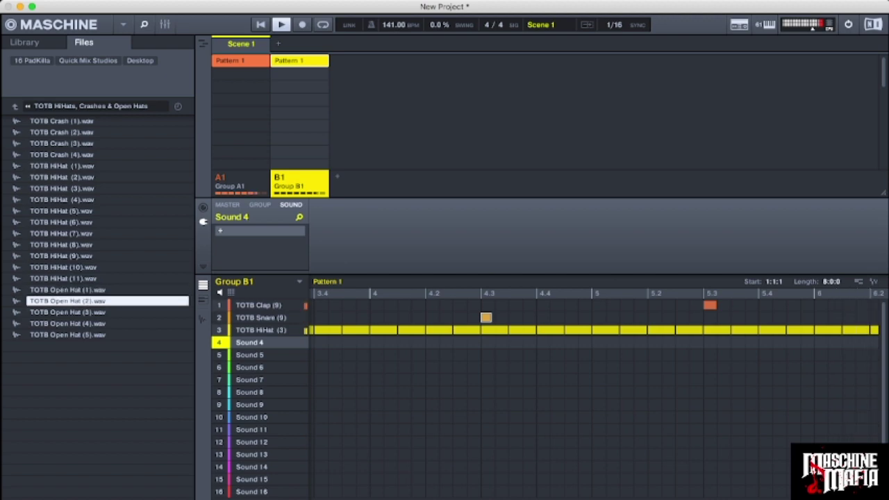
{"action": "double_click", "coordinate": [68, 301]}
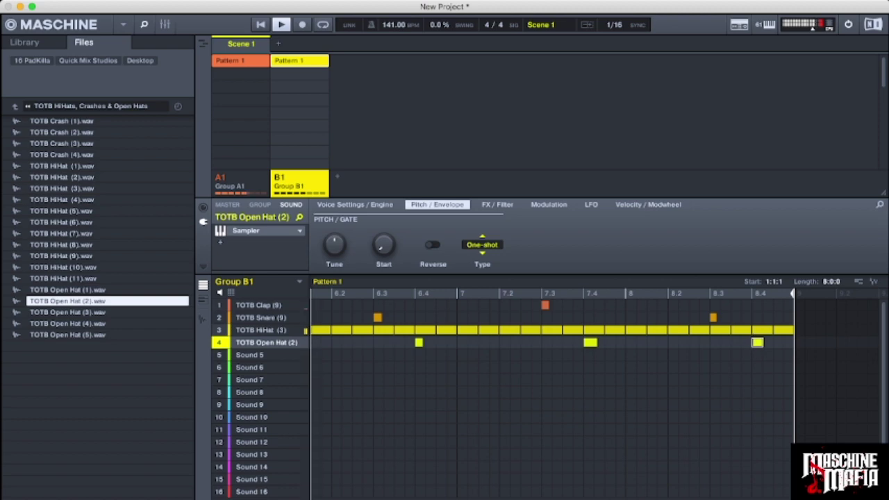
{"action": "left_click", "coordinate": [737, 380]}
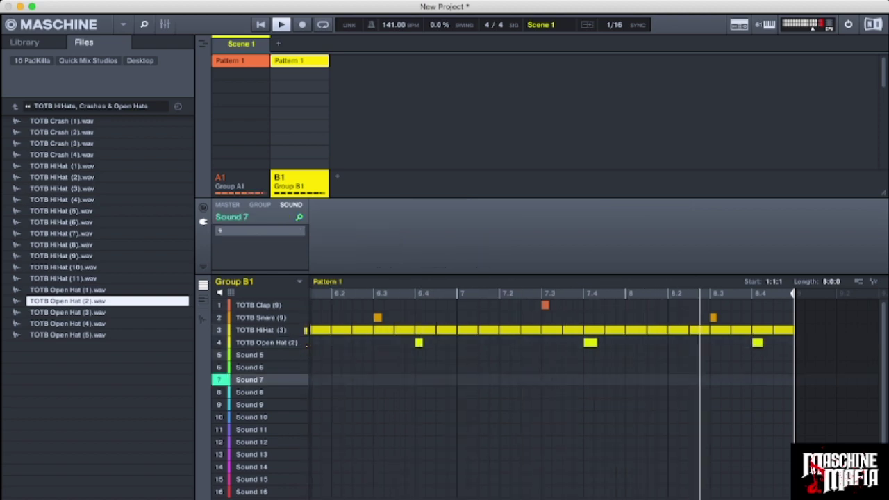
Select Sound 5 and open the TOTB Kicks folder of the drum kit
{"action": "left_click", "coordinate": [250, 355]}
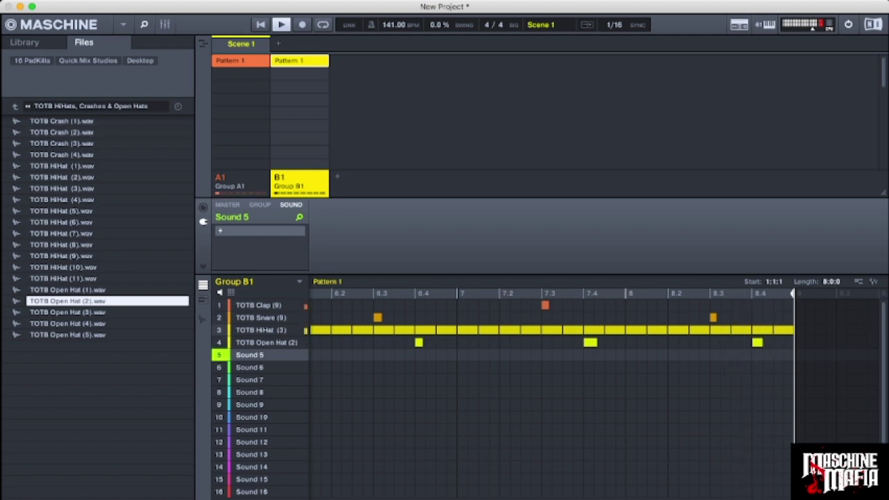
{"action": "left_click", "coordinate": [16, 106]}
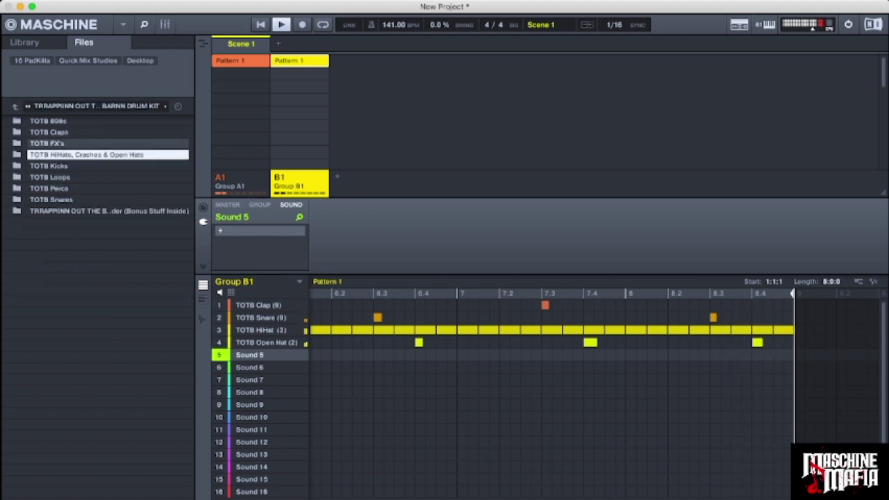
{"action": "key", "text": "Down"}
{"action": "key", "text": "Right"}
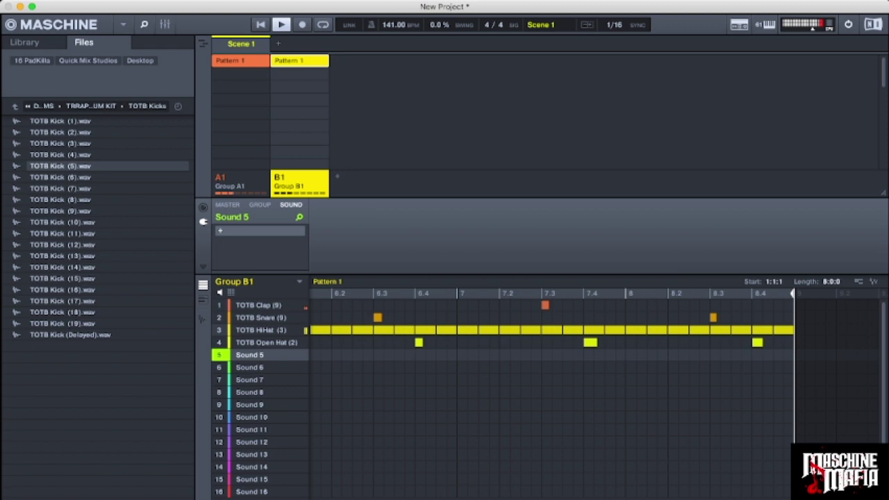
Audition the kicks, load TOTB Kick (8).wav into Sound 5 and record a kick pattern across all eight bars
{"action": "left_click", "coordinate": [61, 166]}
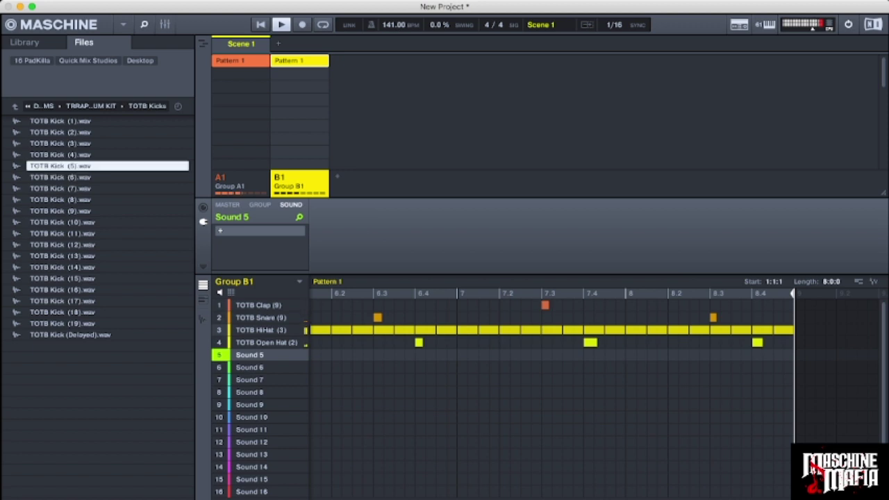
{"action": "key", "text": "Down"}
{"action": "key", "text": "Up"}
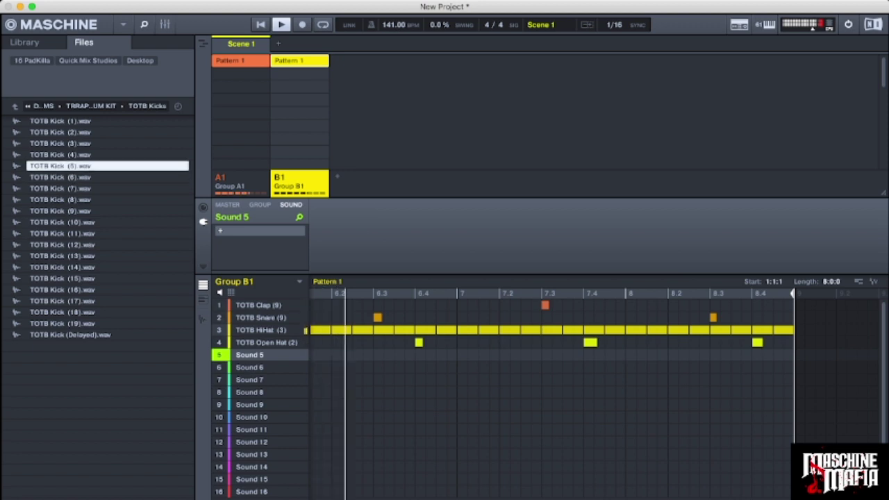
{"action": "key", "text": "Up"}
{"action": "key", "text": "Down"}
{"action": "key", "text": "Down"}
{"action": "key", "text": "Down"}
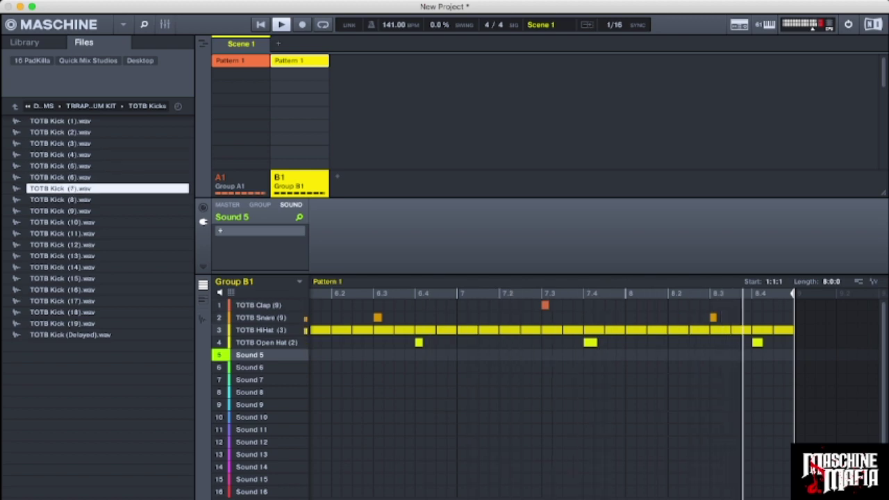
{"action": "key", "text": "Down"}
{"action": "key", "text": "Down"}
{"action": "key", "text": "Up"}
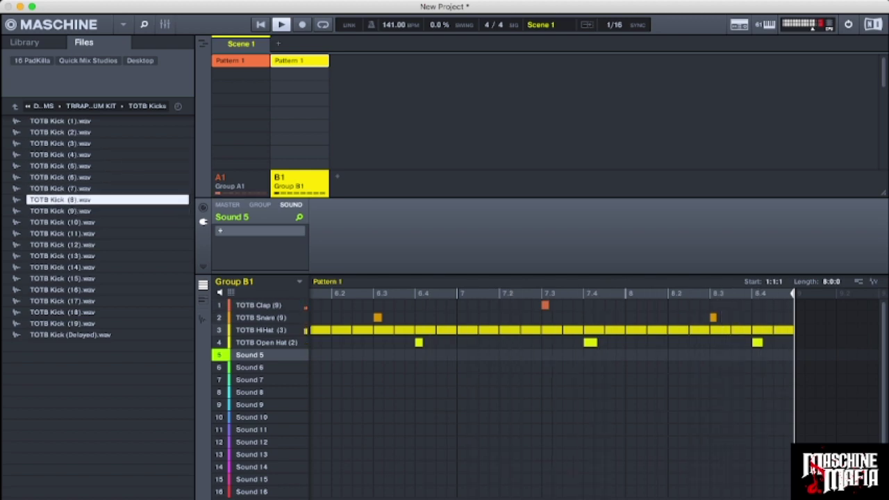
{"action": "key", "text": "Return"}
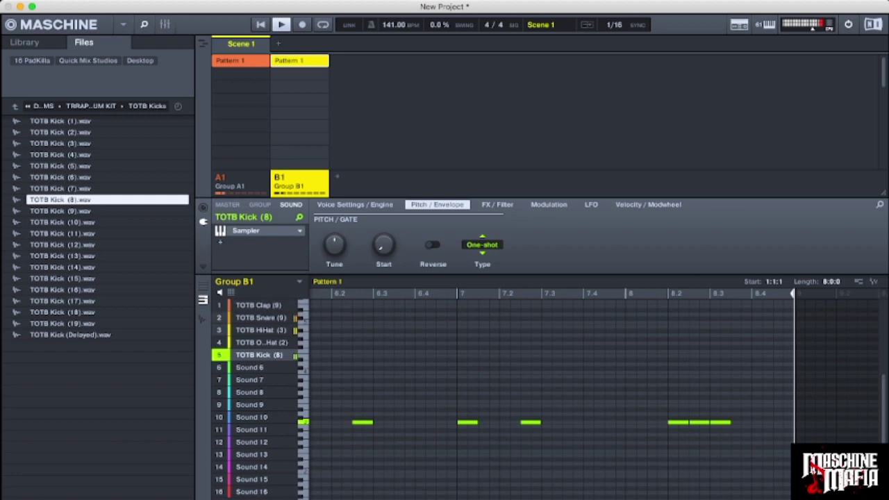
Delete the last kick of the three-hit runs in bars 5 and 8, and return to the view of all the group's sounds
{"action": "scroll", "coordinate": [552, 396], "scroll_direction": "down", "scroll_amount": 1}
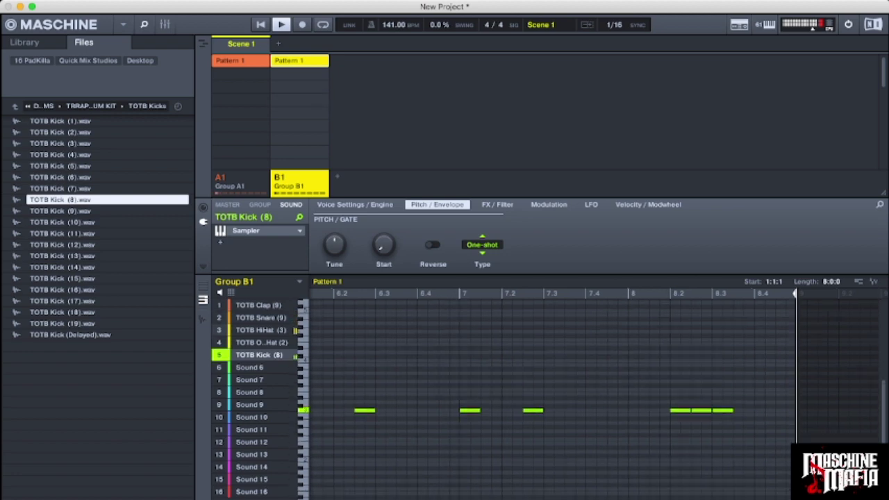
{"action": "scroll", "coordinate": [551, 396], "scroll_direction": "left", "scroll_amount": 10}
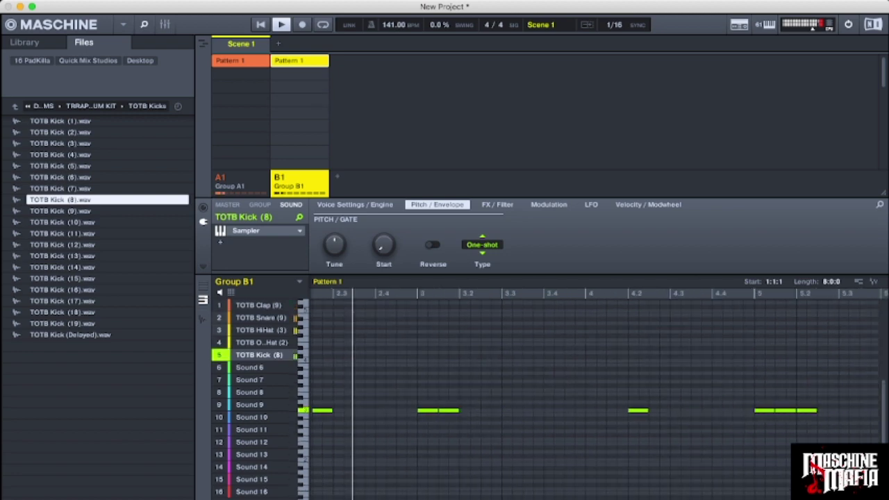
{"action": "scroll", "coordinate": [552, 396], "scroll_direction": "down", "scroll_amount": 3}
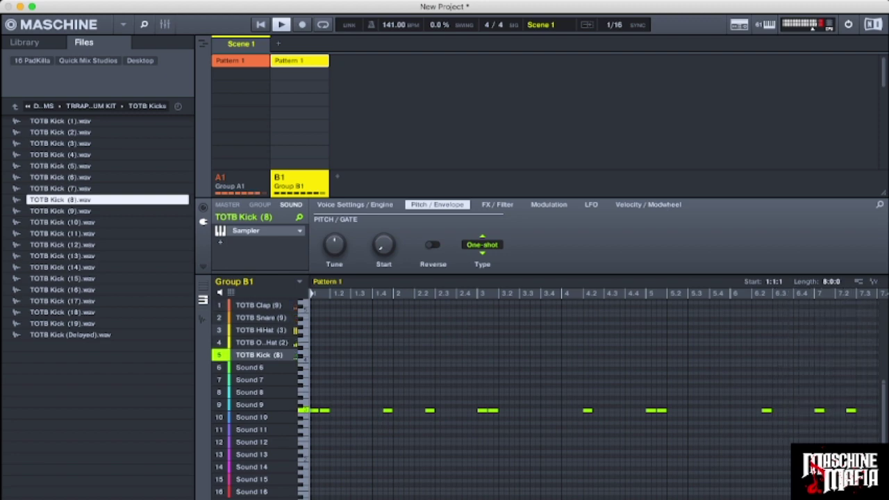
{"action": "scroll", "coordinate": [594, 399], "scroll_direction": "down", "scroll_amount": 5}
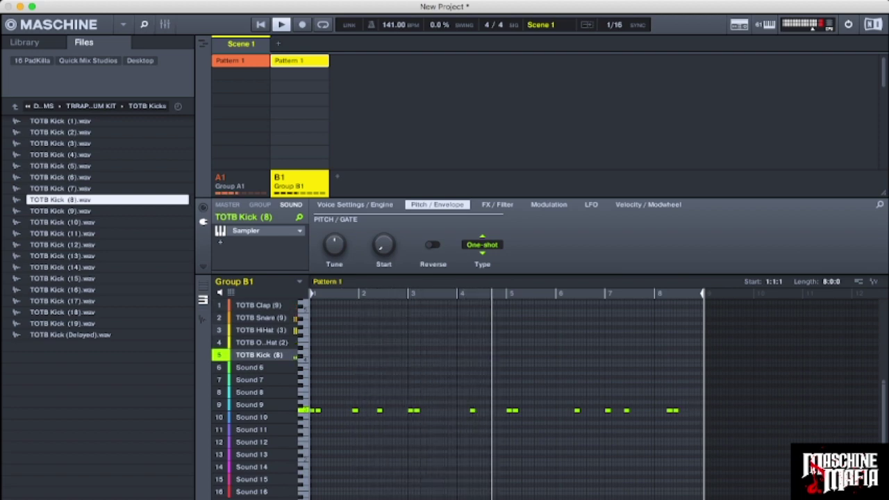
{"action": "left_click", "coordinate": [203, 285]}
Load TOTB Snare (12).wav from the TOTB Snares folder into Sound 6 and record hits near the ends of bars 2, 4, 7 and 8
{"action": "left_click", "coordinate": [250, 368]}
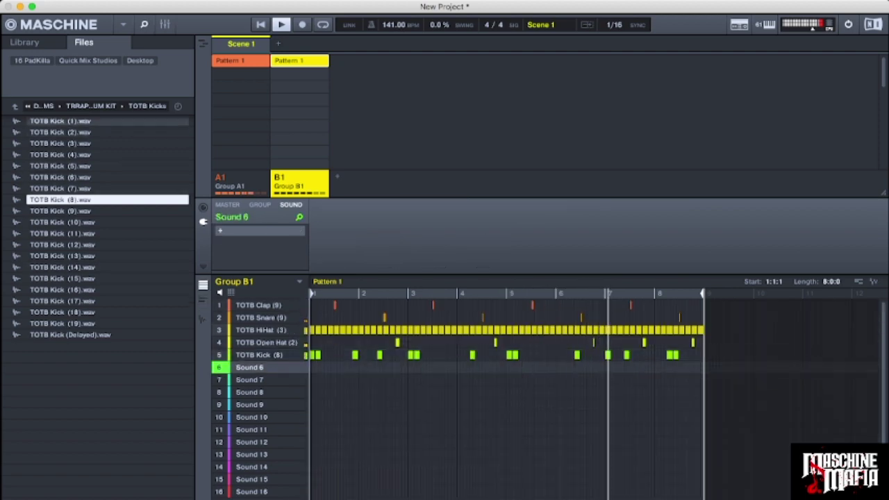
{"action": "left_click", "coordinate": [15, 106]}
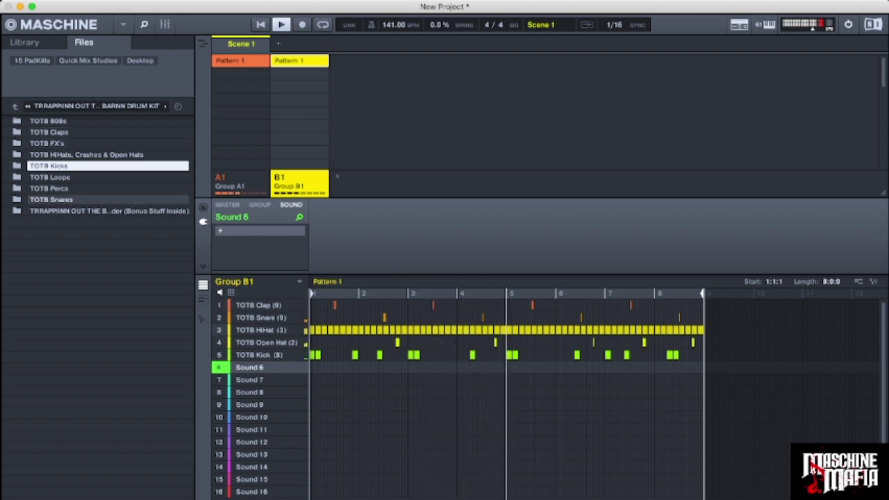
{"action": "double_click", "coordinate": [69, 199]}
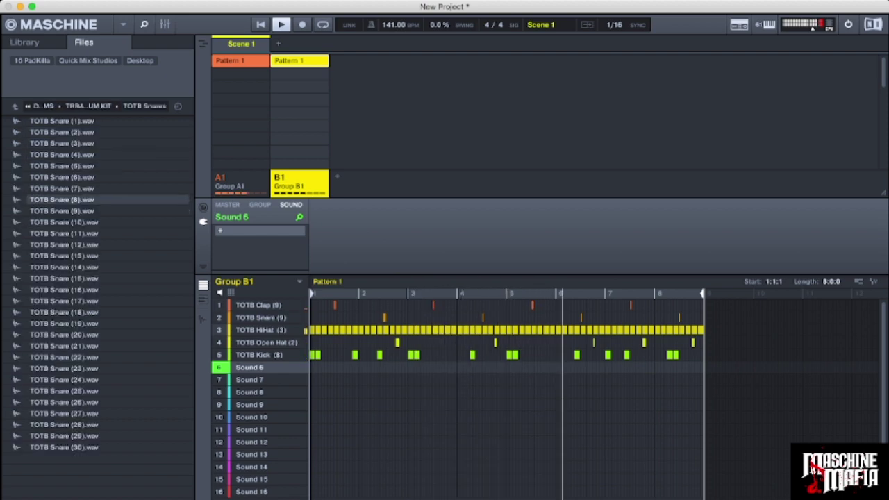
{"action": "left_click", "coordinate": [69, 245]}
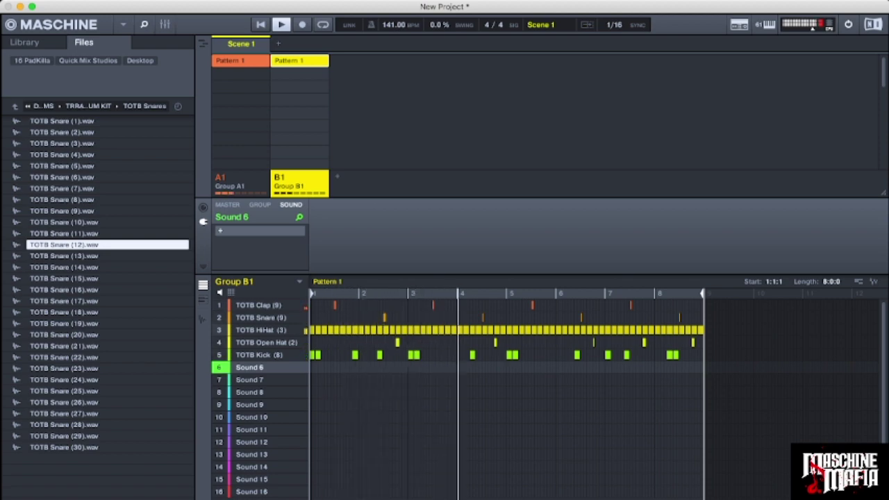
{"action": "key", "text": "Return"}
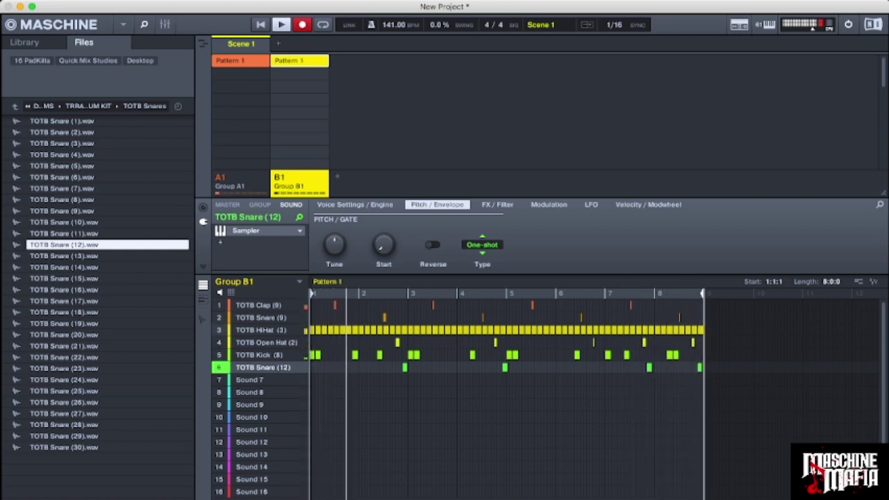
{"action": "key", "text": "r"}
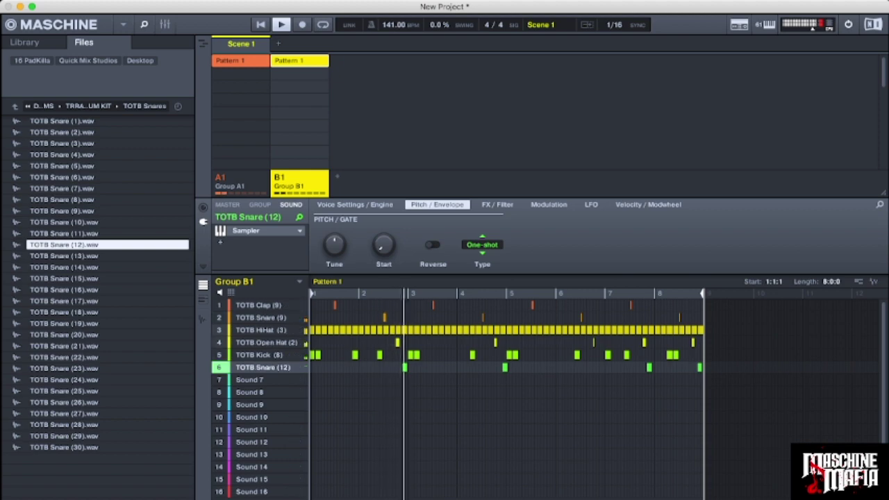
Move the TOTB Snare (12) hits in bars 2 and 4 earlier, onto the eighth note after beat 4
{"action": "left_click_drag", "start_coordinate": [490, 293], "coordinate": [640, 343]}
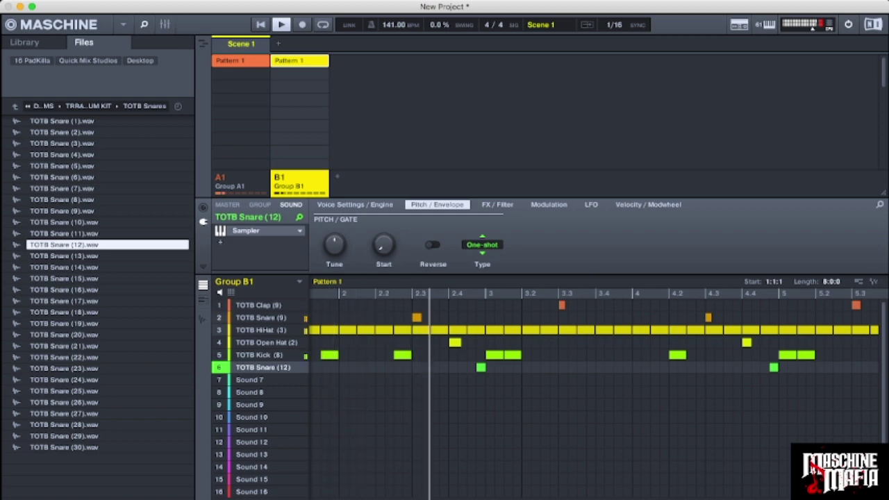
{"action": "left_click_drag", "start_coordinate": [480, 368], "coordinate": [471, 367]}
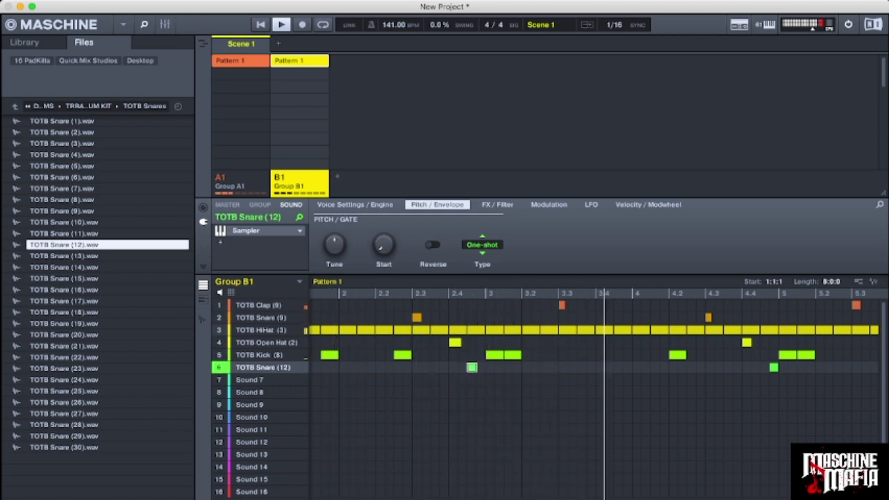
{"action": "left_click_drag", "start_coordinate": [774, 368], "coordinate": [764, 368]}
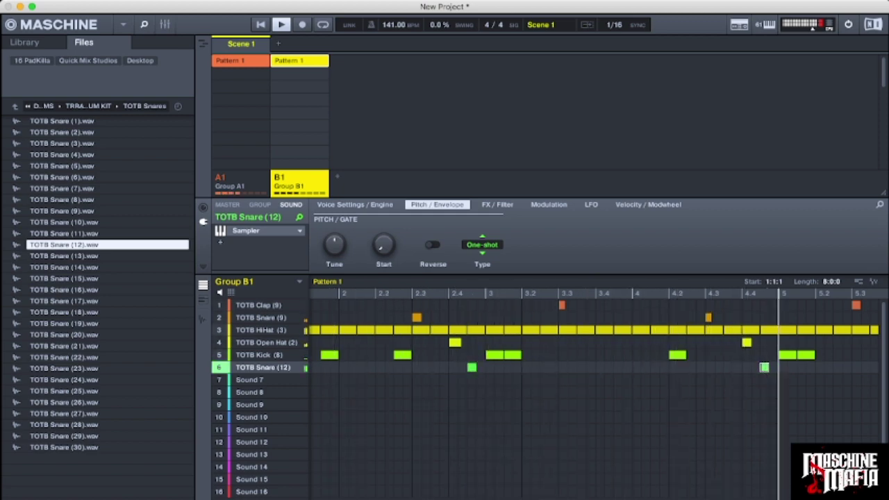
{"action": "scroll", "coordinate": [597, 389], "scroll_direction": "down", "scroll_amount": 5}
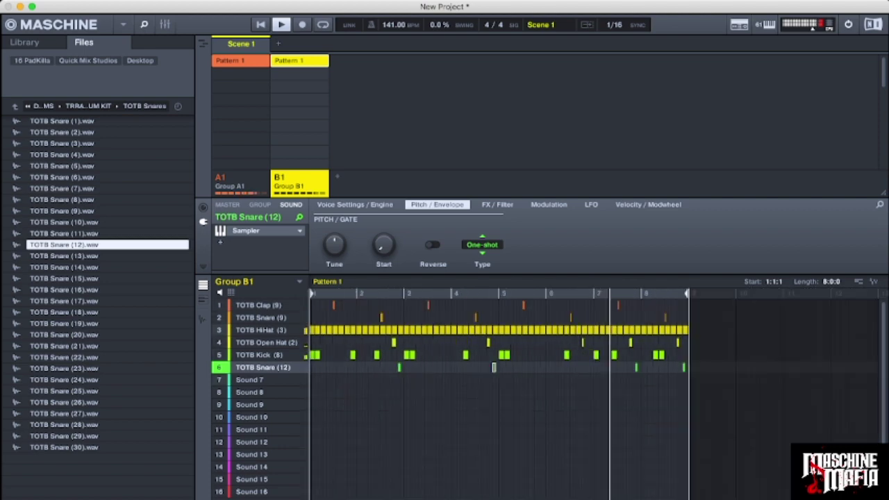
Select the empty Sound 7, browse to the kit's TOTB 808s folder, preview TOTB Big 808.wav and switch the pattern editor to keyboard view
{"action": "left_click", "coordinate": [250, 380]}
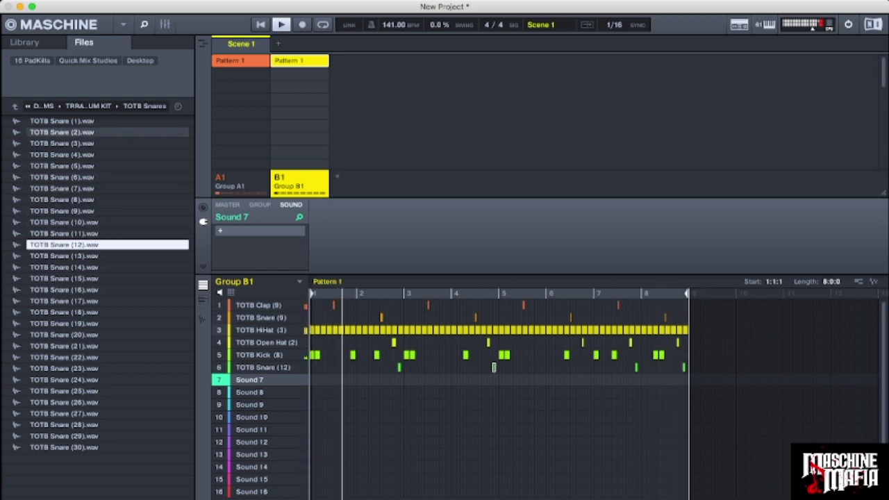
{"action": "left_click", "coordinate": [14, 106]}
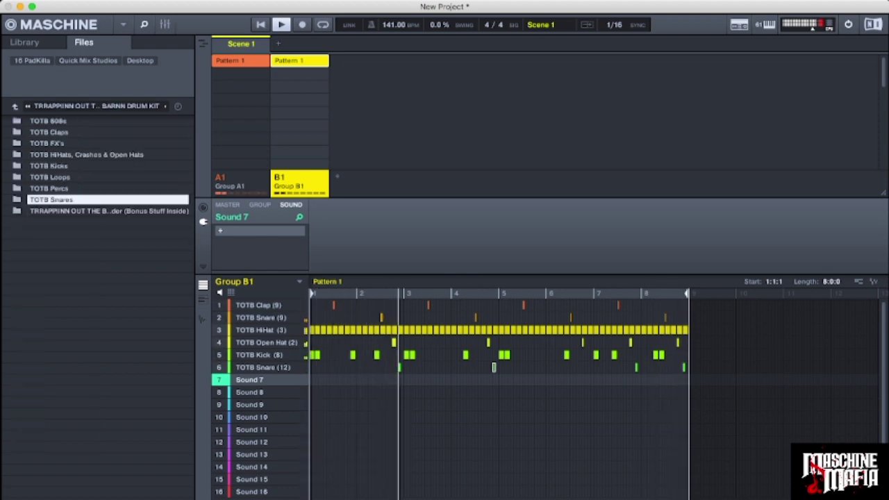
{"action": "double_click", "coordinate": [49, 121]}
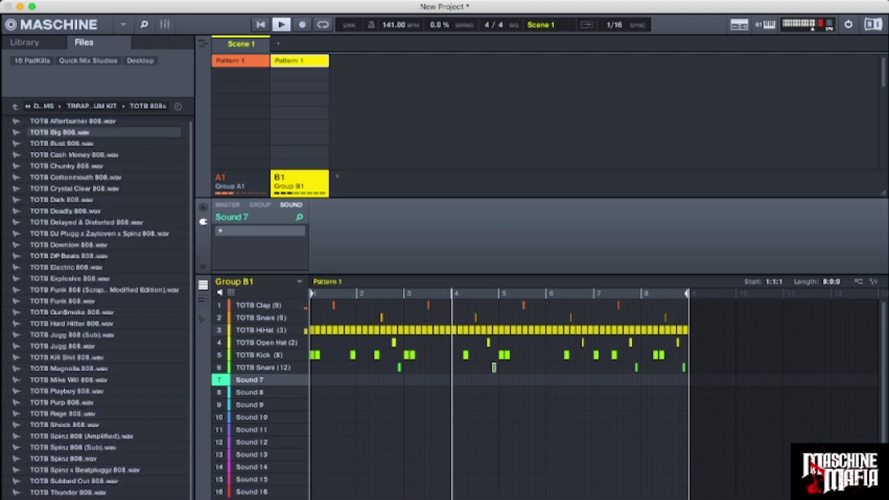
{"action": "left_click", "coordinate": [55, 132]}
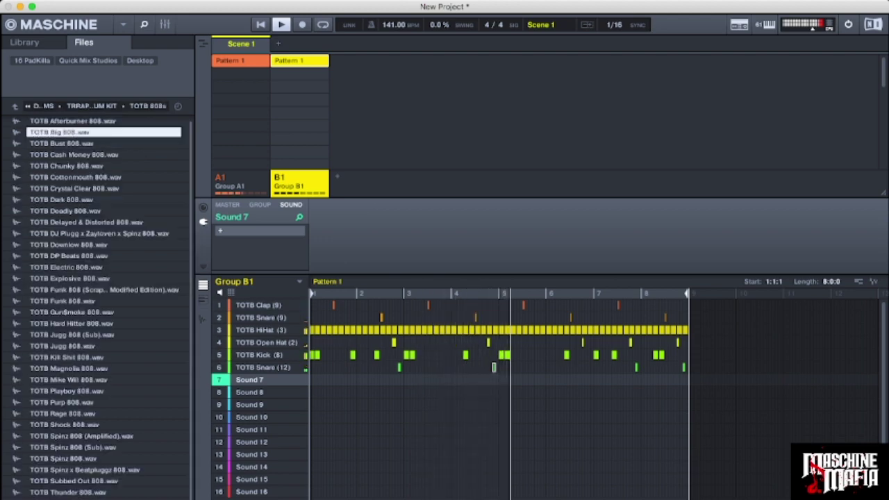
{"action": "left_click", "coordinate": [203, 300]}
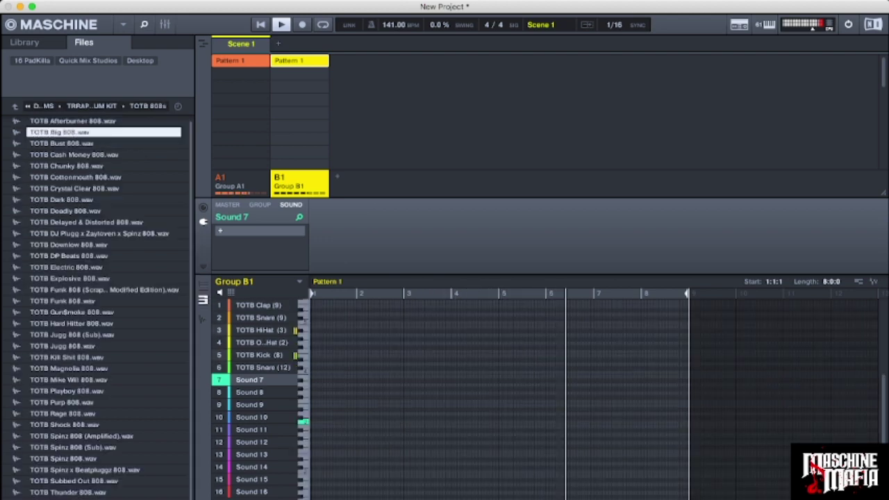
Audition the 808 samples from TOTB Bust 808.wav down to TOTB Crystal Clear 808.wav, plus TOTB Jugg 808 (Sub).wav
{"action": "left_click", "coordinate": [61, 143]}
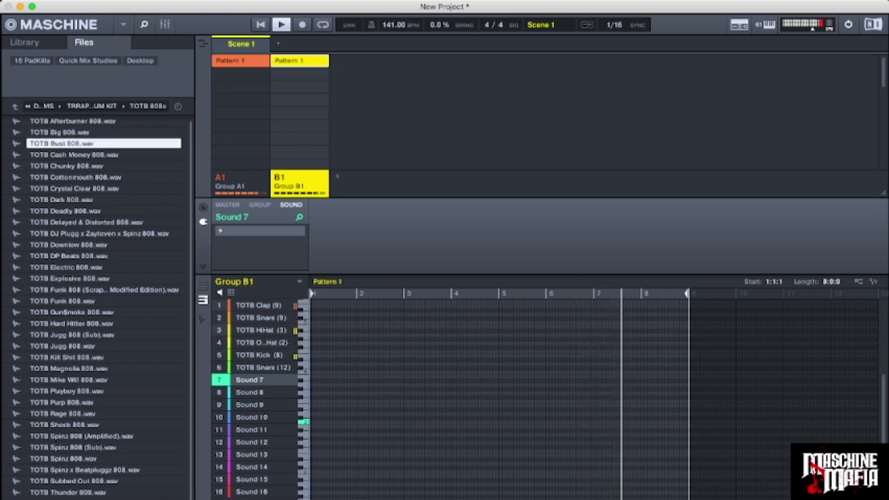
{"action": "key", "text": "Down"}
{"action": "key", "text": "Down"}
{"action": "key", "text": "Down"}
{"action": "key", "text": "Down"}
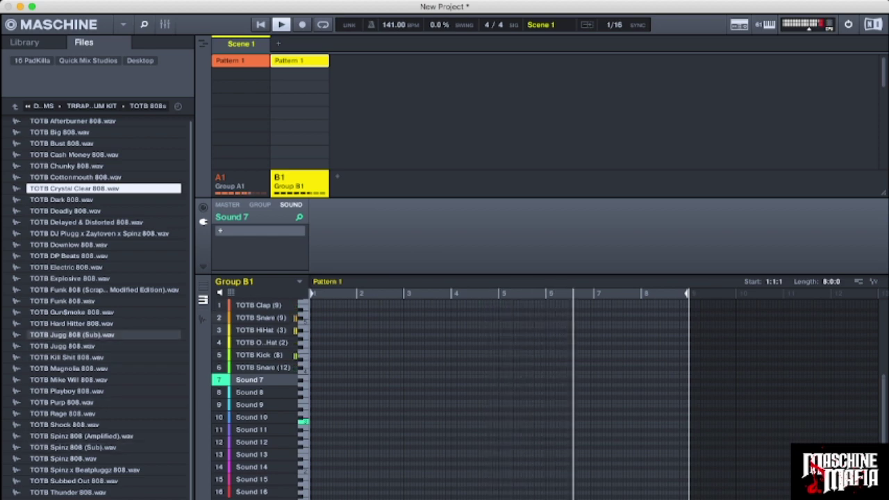
{"action": "left_click", "coordinate": [71, 335]}
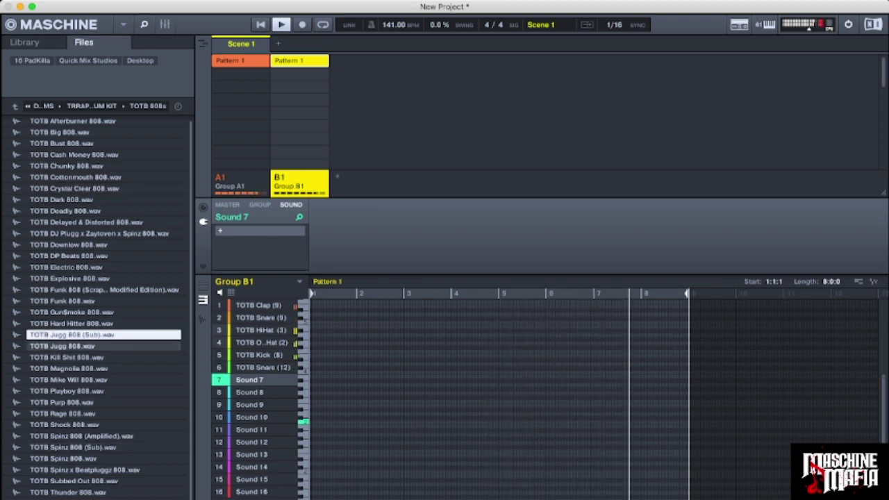
Load TOTB Jugg 808.wav into Sound 7 and replace it with TOTB Jugg 808 (Sub).wav to try both
{"action": "left_click", "coordinate": [63, 346]}
{"action": "double_click", "coordinate": [63, 346]}
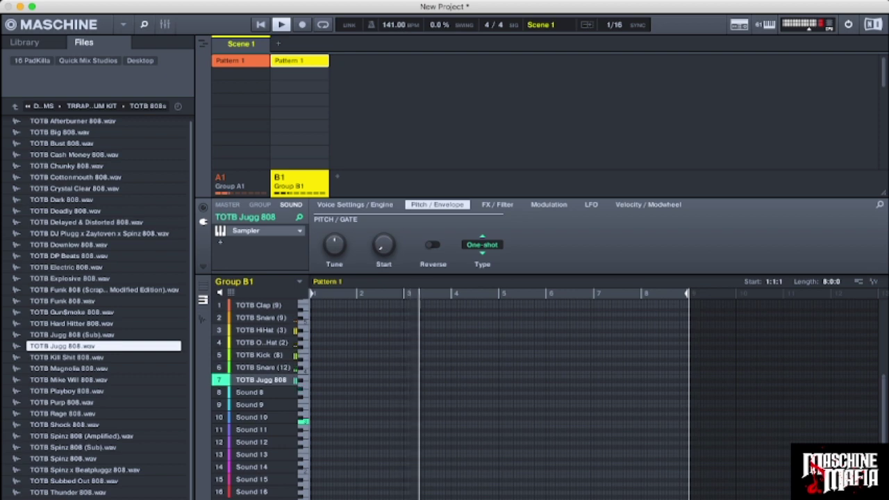
{"action": "left_click", "coordinate": [72, 335]}
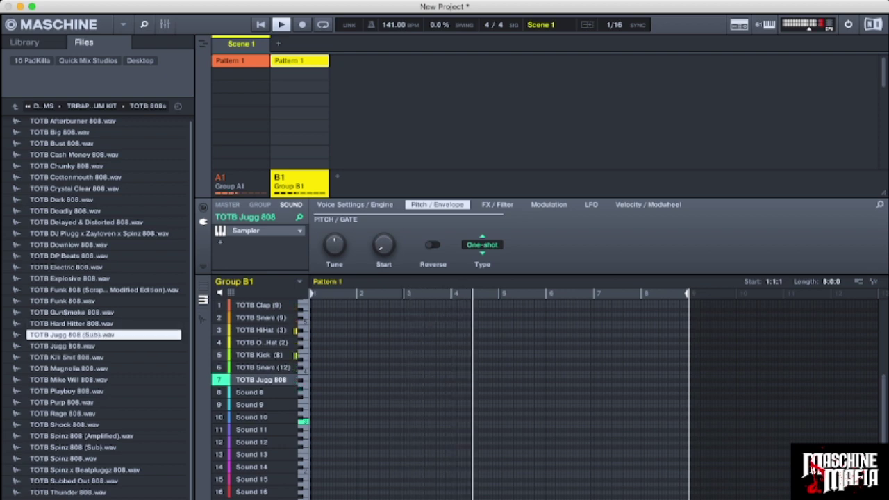
{"action": "key", "text": "Return"}
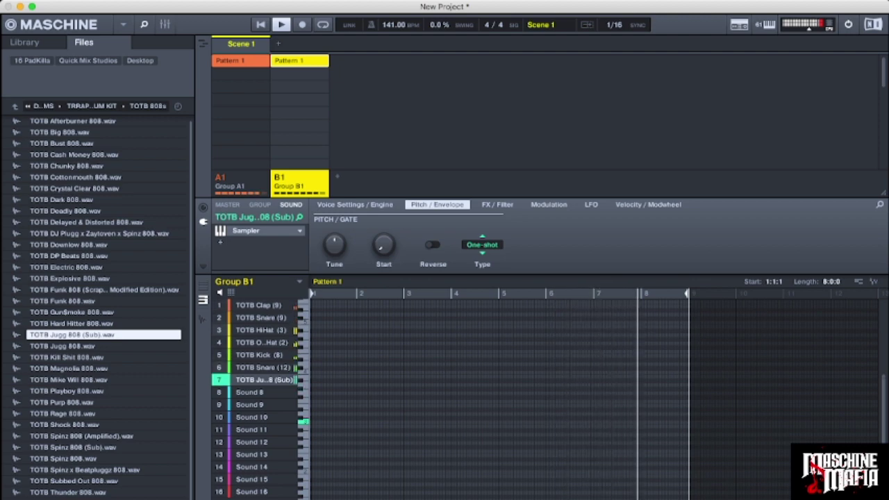
Leave the TOTB 808s for the DRUMS folder and replace the 808 in Sound 7 with Plate Bass
{"action": "key", "text": "Down"}
{"action": "key", "text": "Down"}
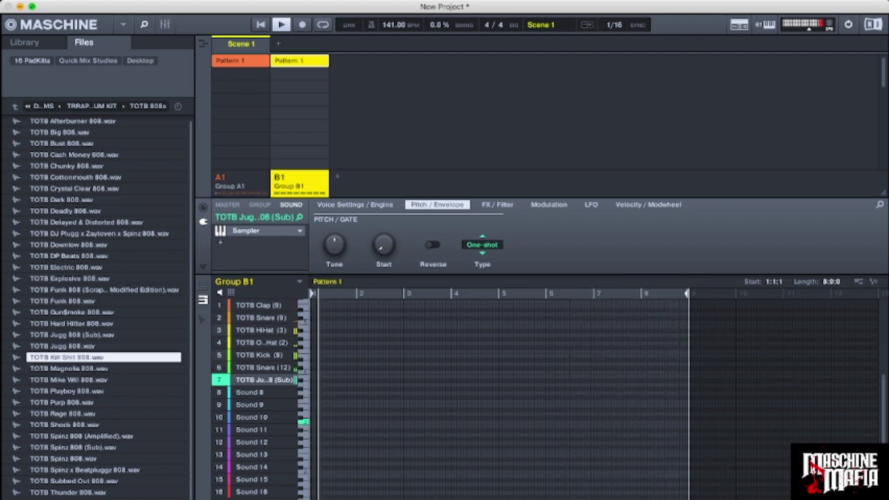
{"action": "key", "text": "Left"}
{"action": "key", "text": "Left"}
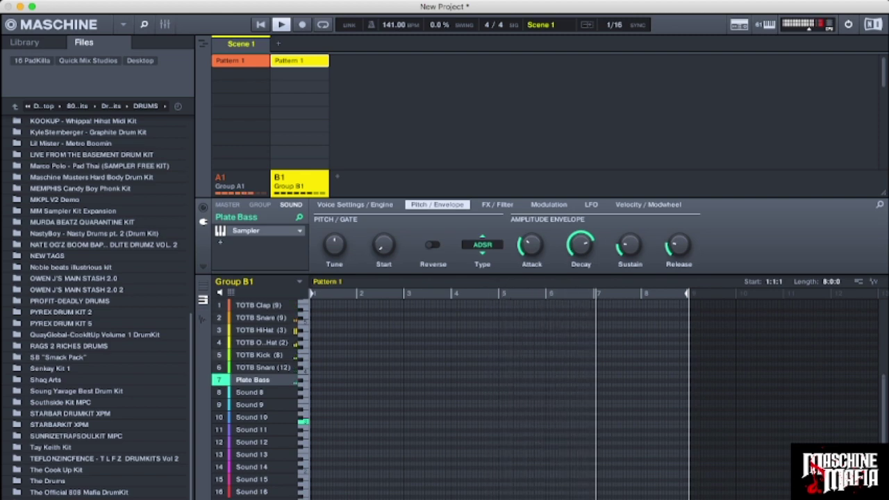
Record three sustained Plate Bass notes at the same pitch starting in bars 2, 6 and 8, and check Group A1's pattern before returning to Group B1
{"action": "key", "text": "r"}
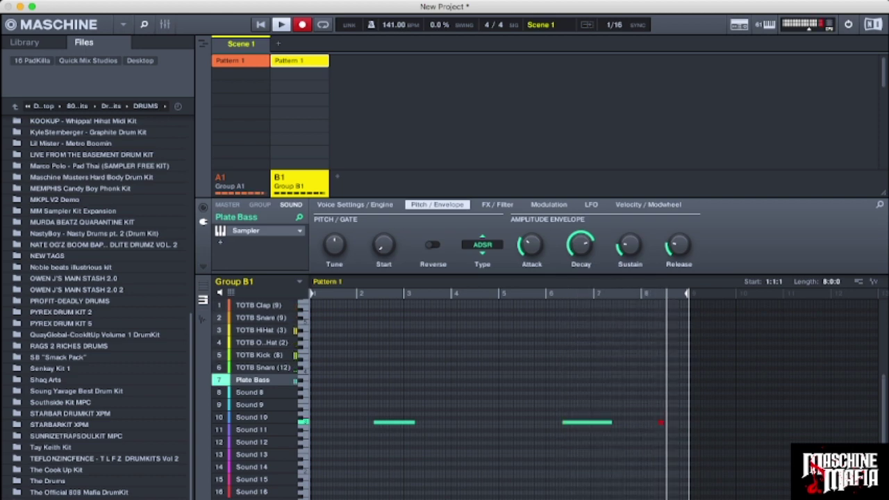
{"action": "key", "text": "r"}
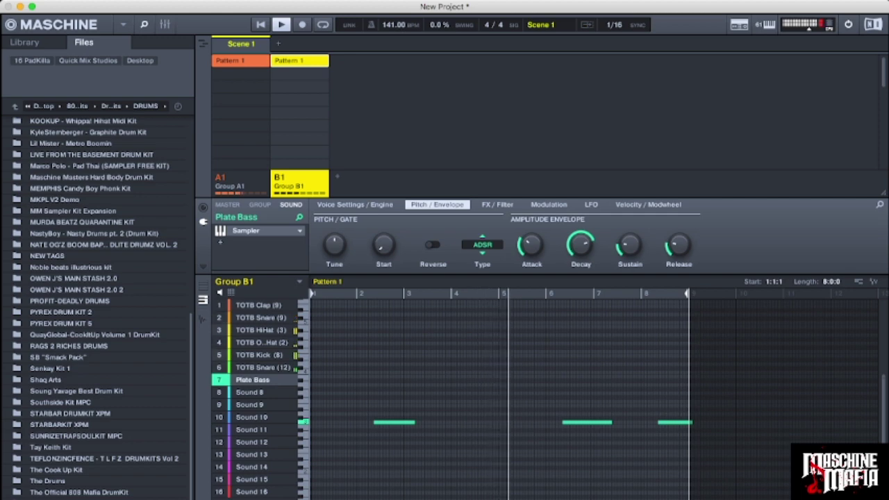
{"action": "left_click", "coordinate": [241, 182]}
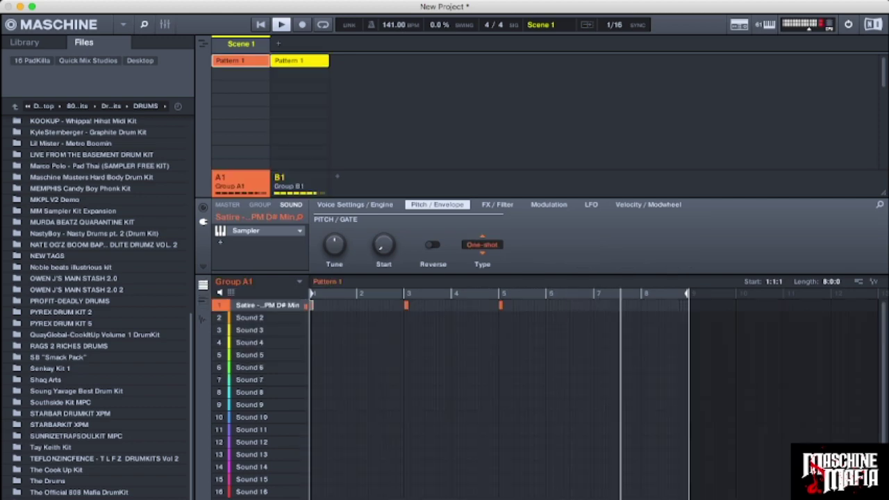
{"action": "left_click", "coordinate": [299, 182]}
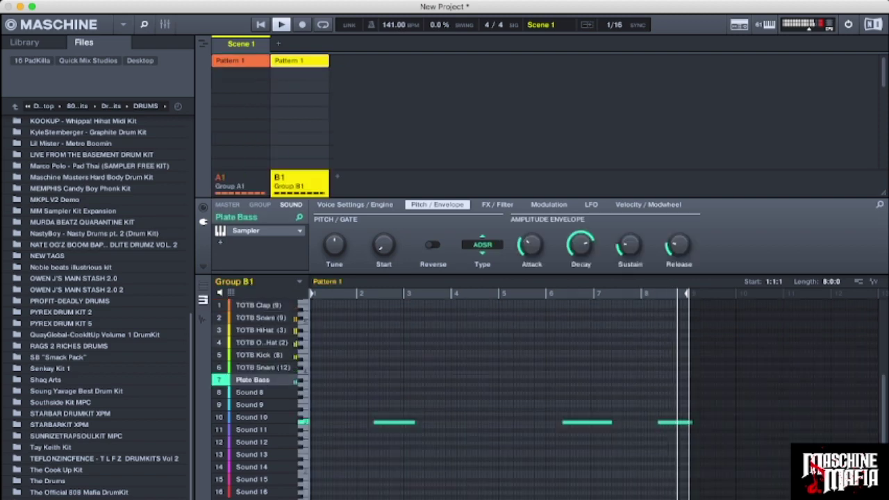